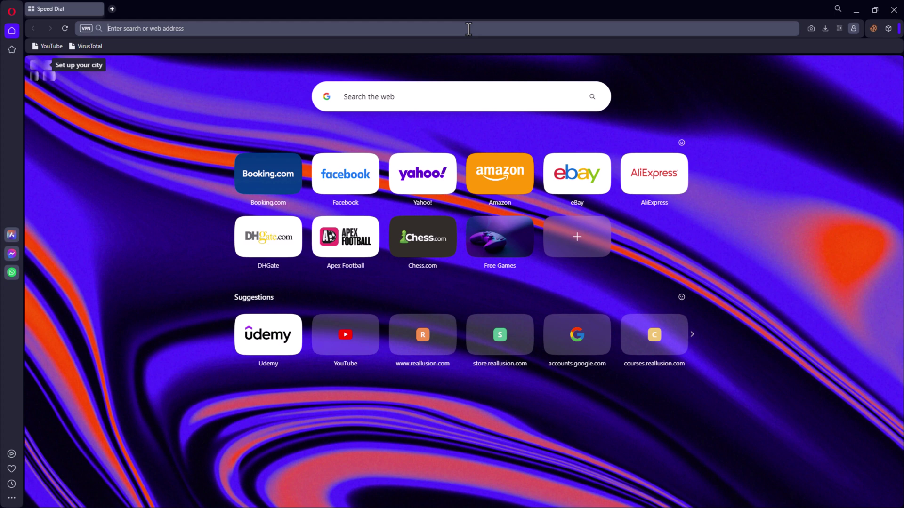
- Search the Freepik website for "cartoon background" and limit the results to vectors
type("freepik")
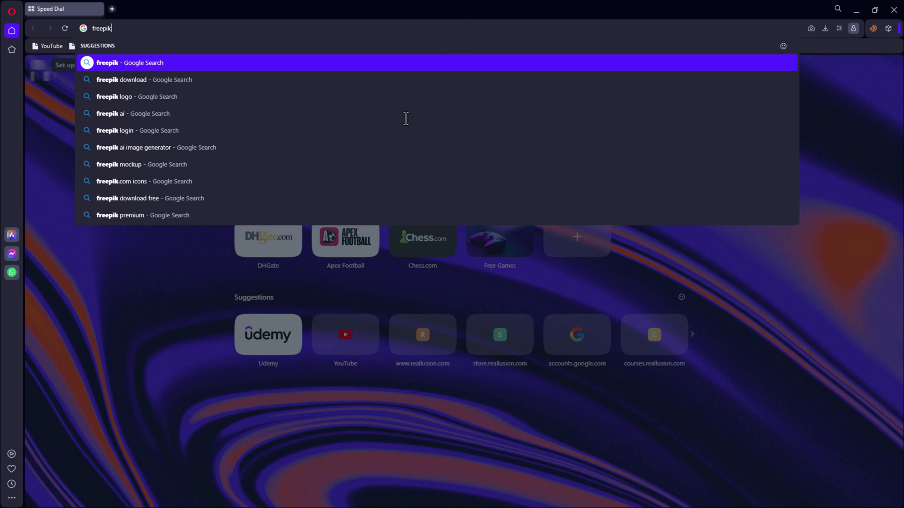
key("ctrl+Return")
left_click(364, 178)
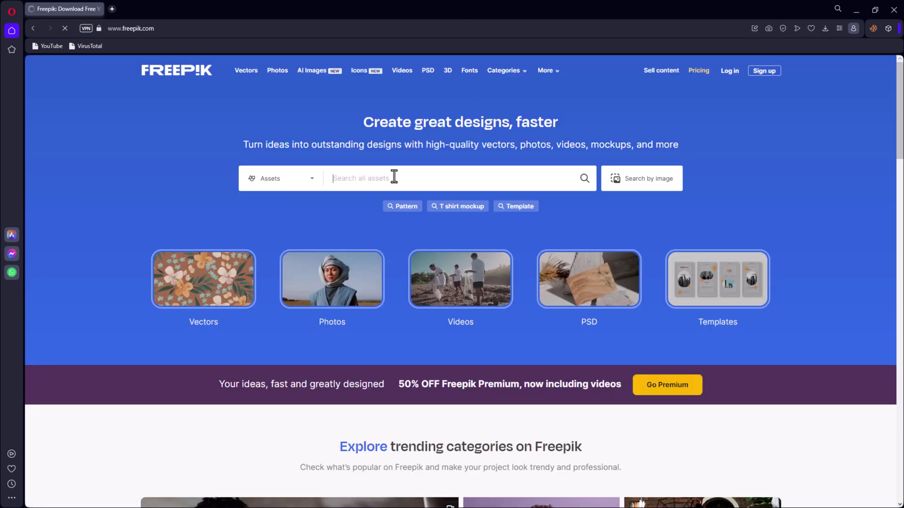
type("cartoon background")
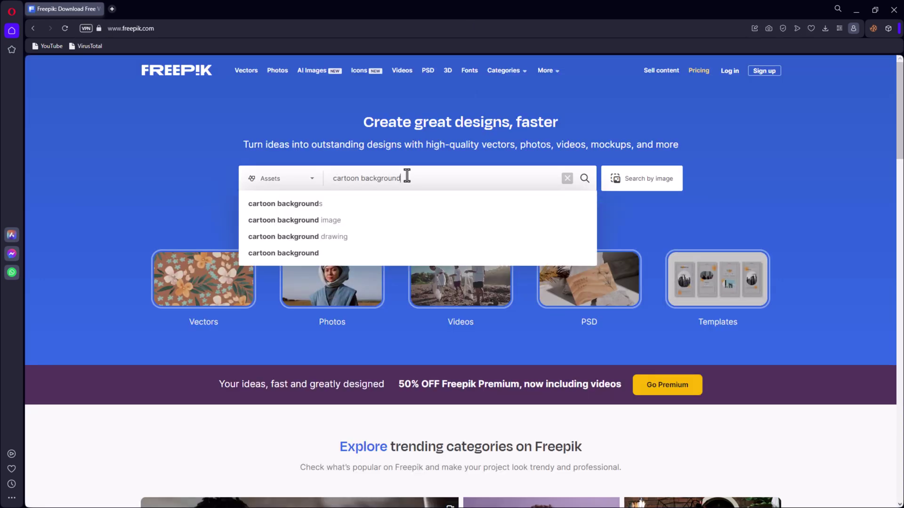
key("Return")
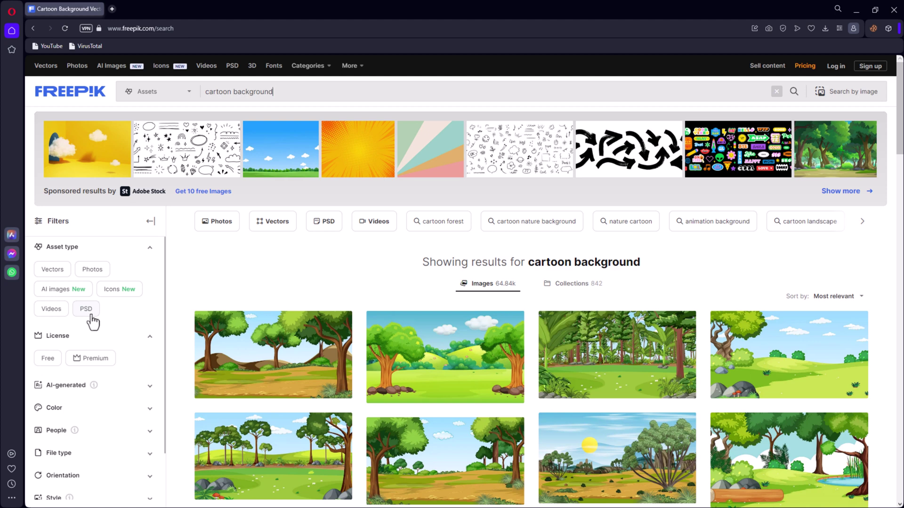
left_click(54, 270)
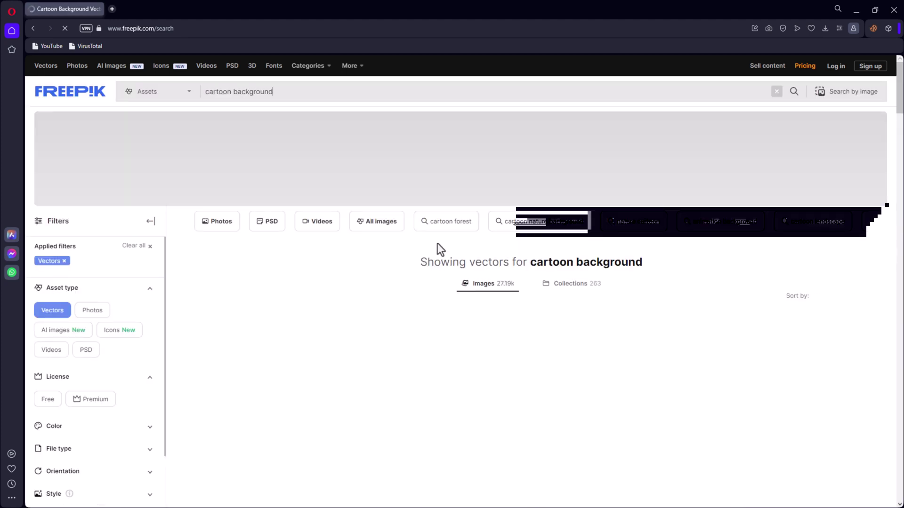
- Open the free vector of the nature park scene with a rainbow sky and download it with the free, attribution-required option
scroll(425, 264, "down", 3)
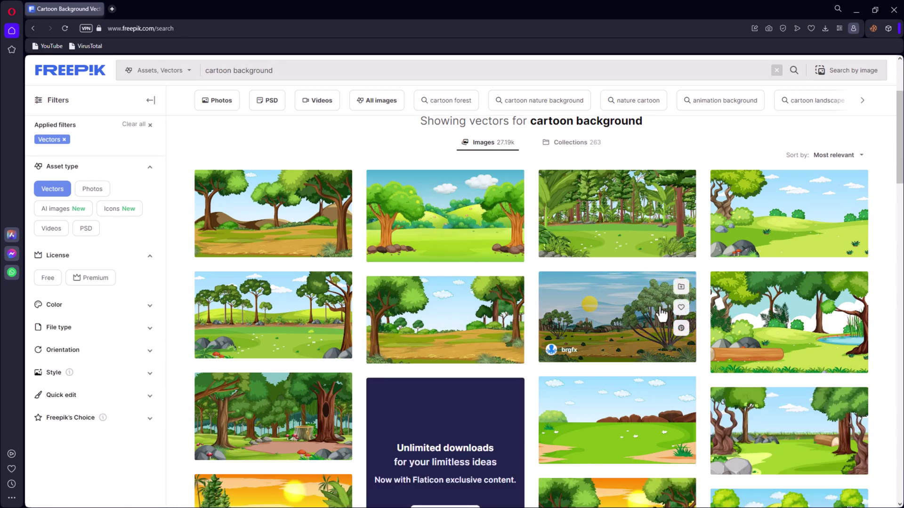
scroll(640, 306, "down", 7)
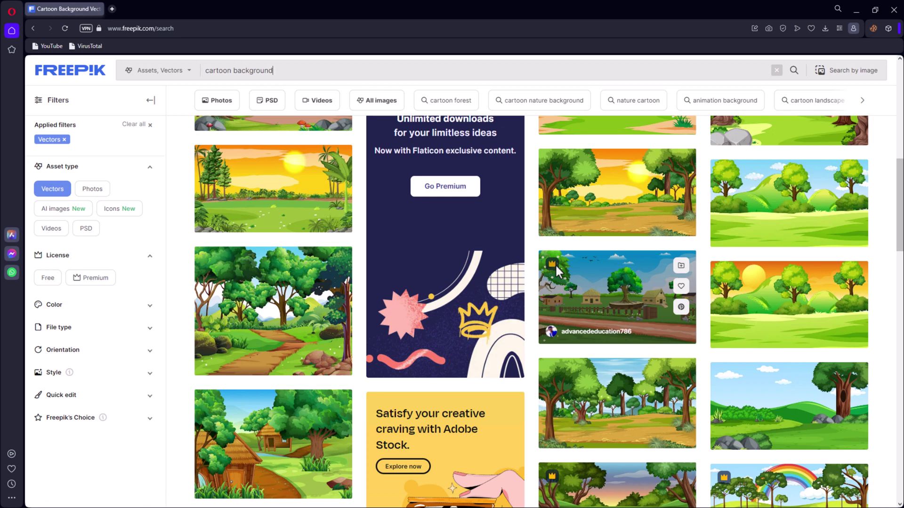
scroll(559, 239, "down", 7)
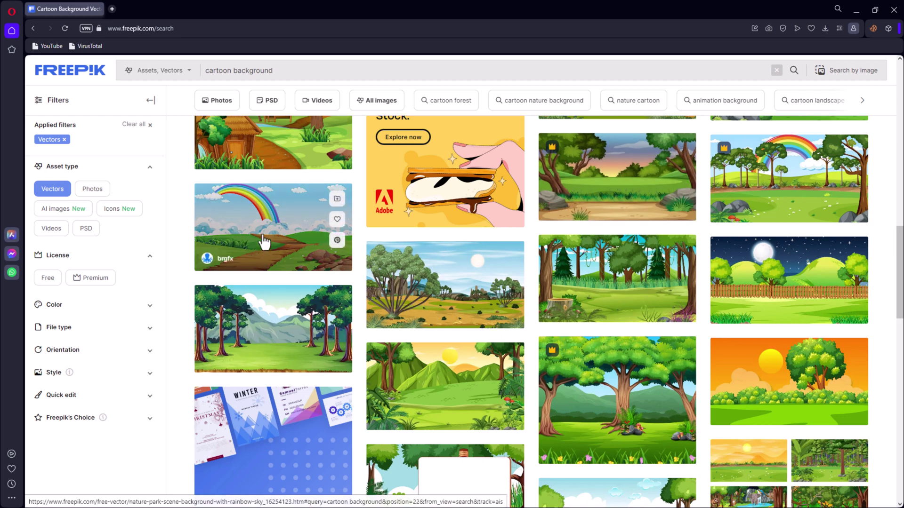
left_click(280, 227)
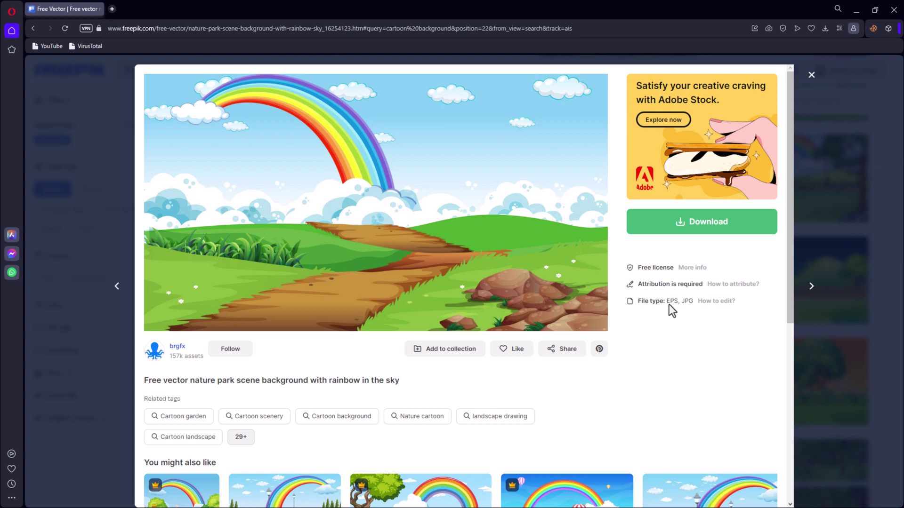
left_click(698, 233)
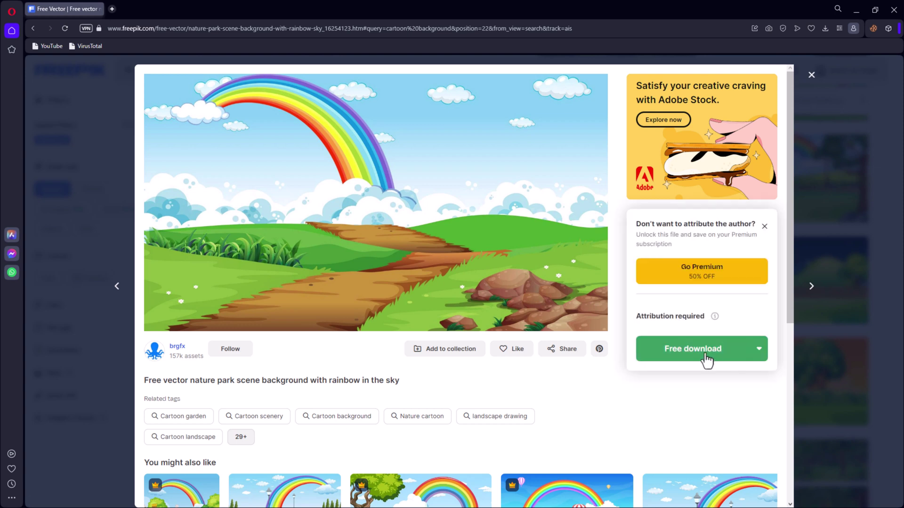
left_click(692, 349)
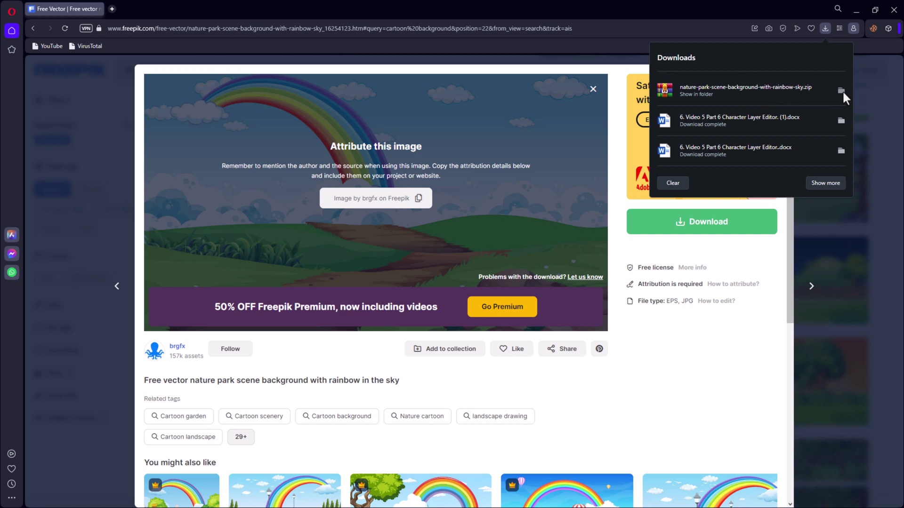
- Extract nature-park-scene-background-with-rainbow-sky.zip into its own folder in Downloads and open that folder
left_click(841, 91)
right_click(366, 204)
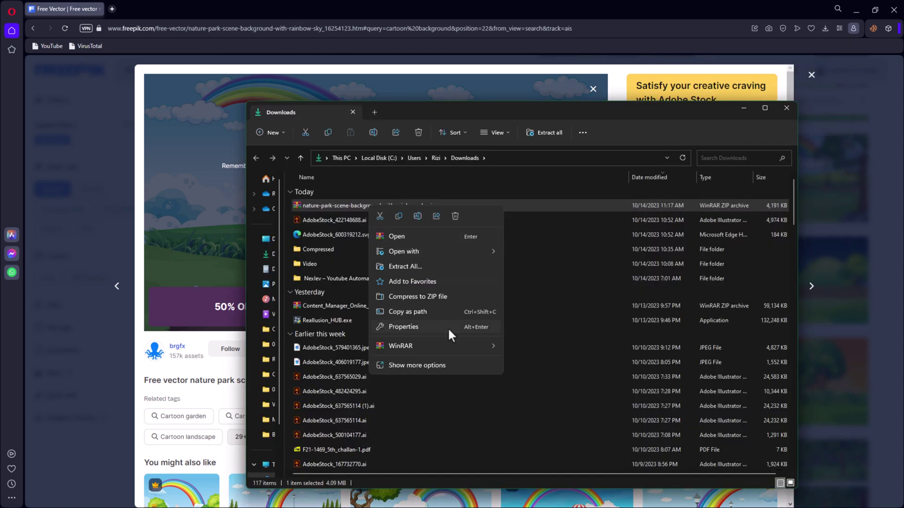
mouse_move(467, 346)
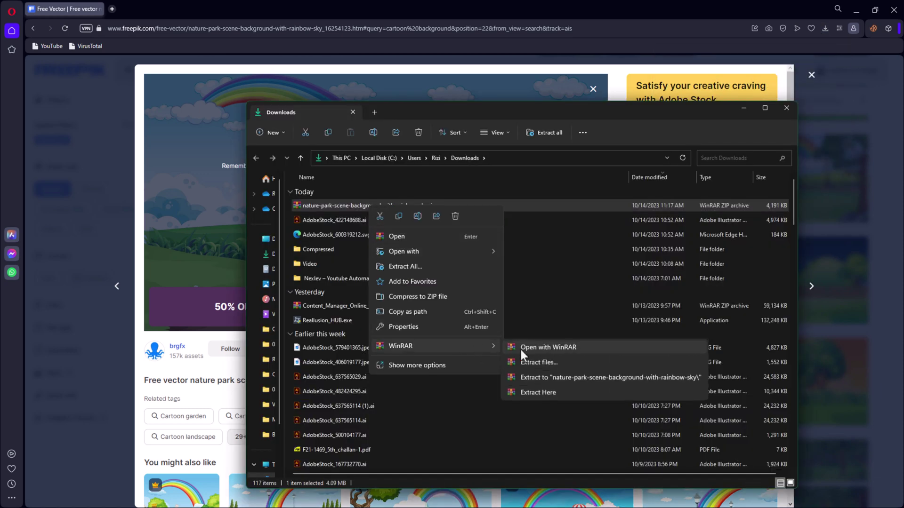
left_click(560, 377)
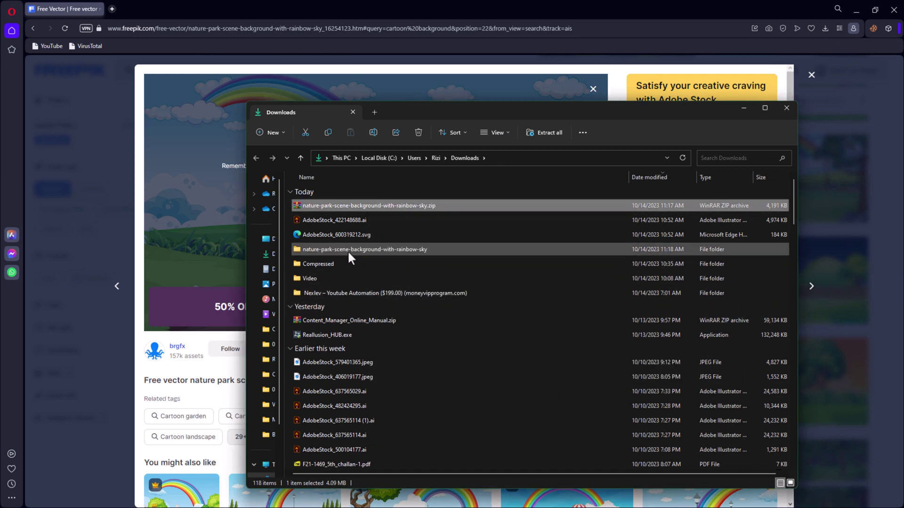
double_click(350, 251)
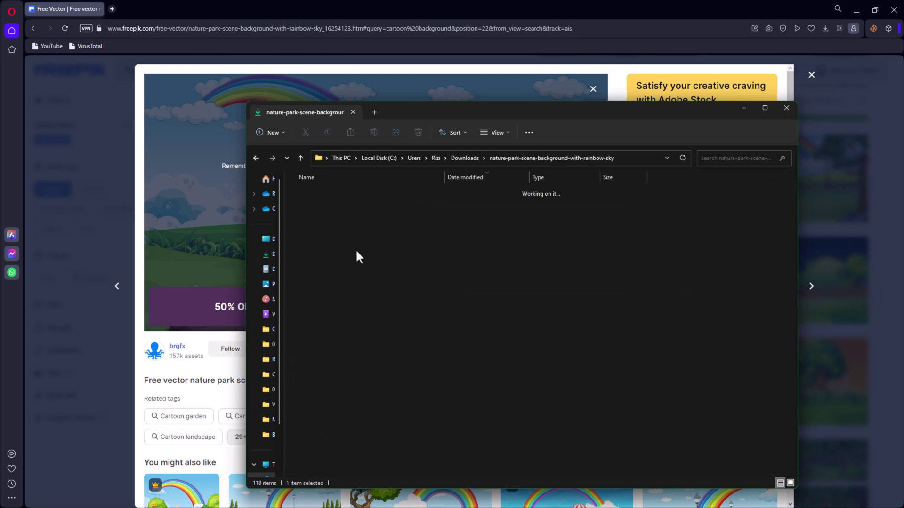
- Import 487i_4jtx_210505.jpg into Cartoon Animator 5 as a static image prop, accepting the resize for optimized performance
left_click(343, 207)
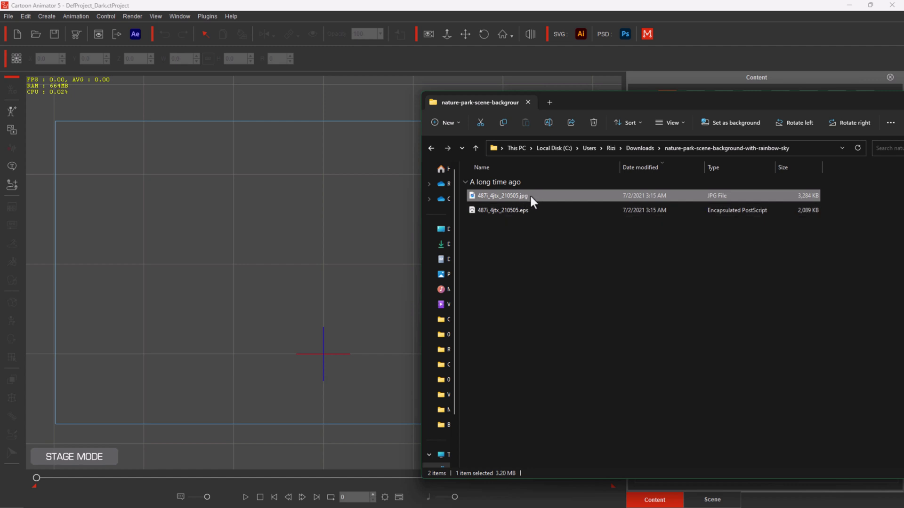
left_click_drag(516, 196, 259, 224)
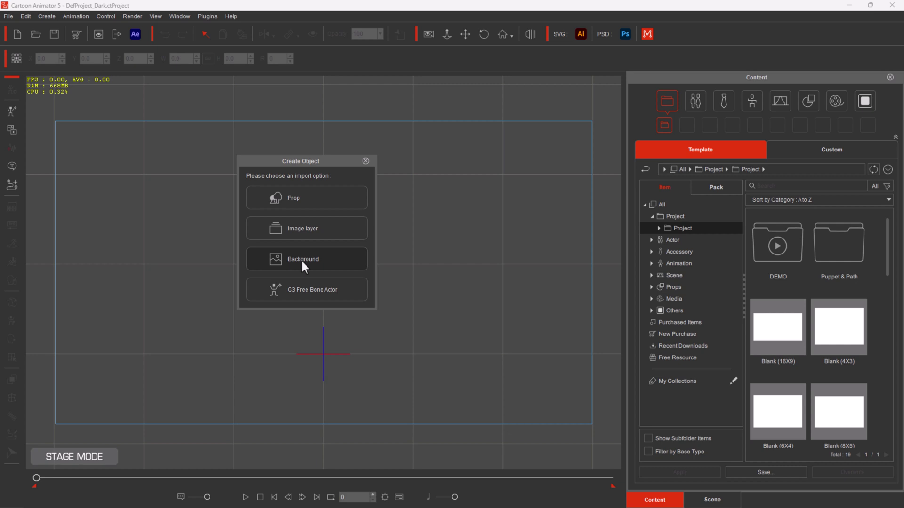
left_click(314, 206)
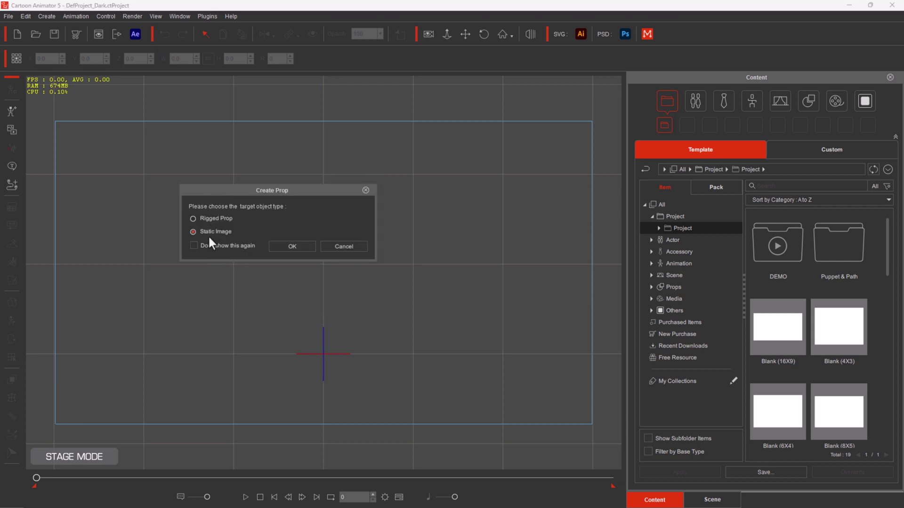
left_click(283, 250)
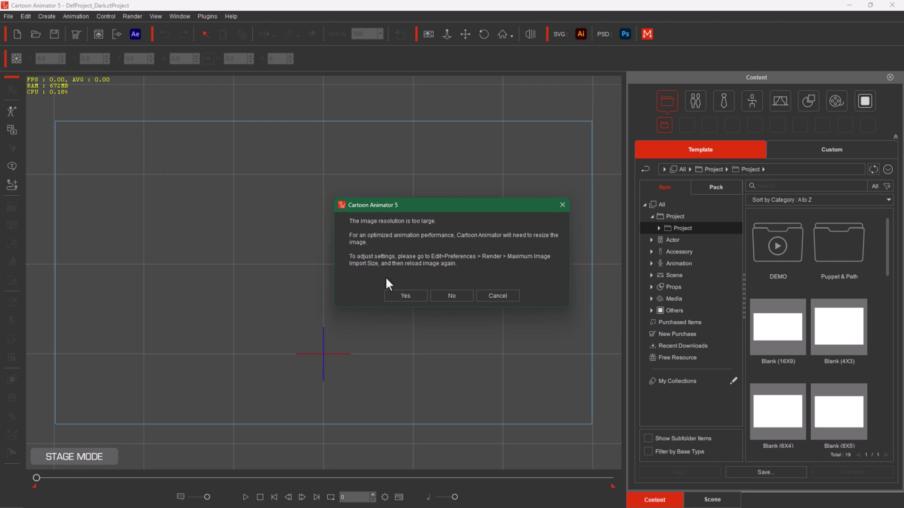
left_click(397, 296)
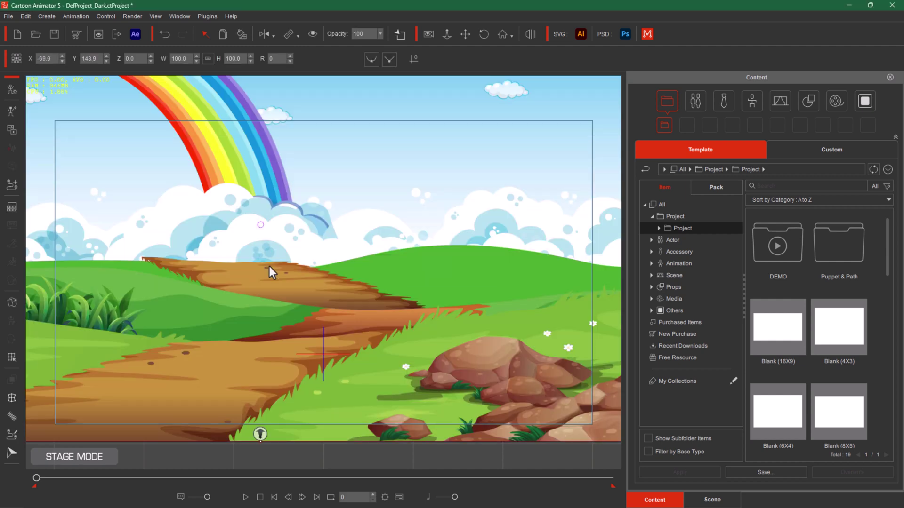
- Try moving the imported flat background image around the stage, undo the last move and delete the image
left_click_drag(288, 323, 348, 262)
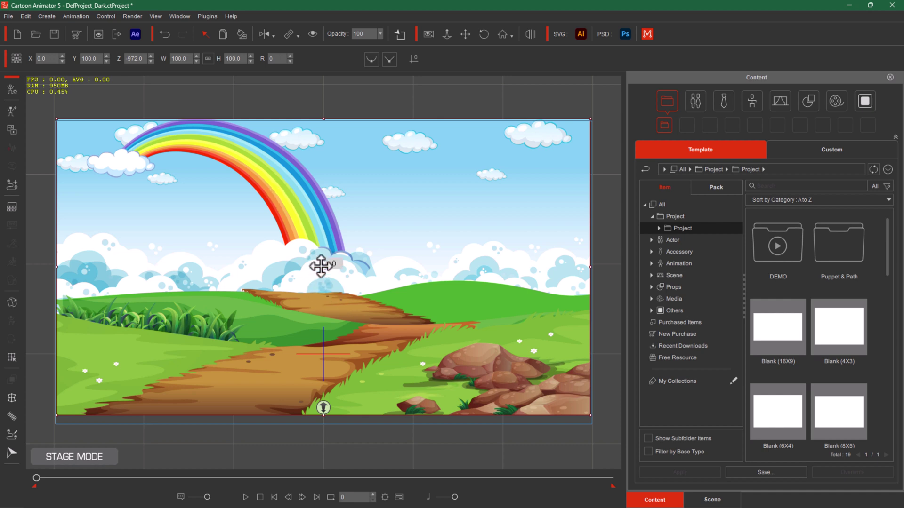
left_click_drag(319, 282, 319, 323)
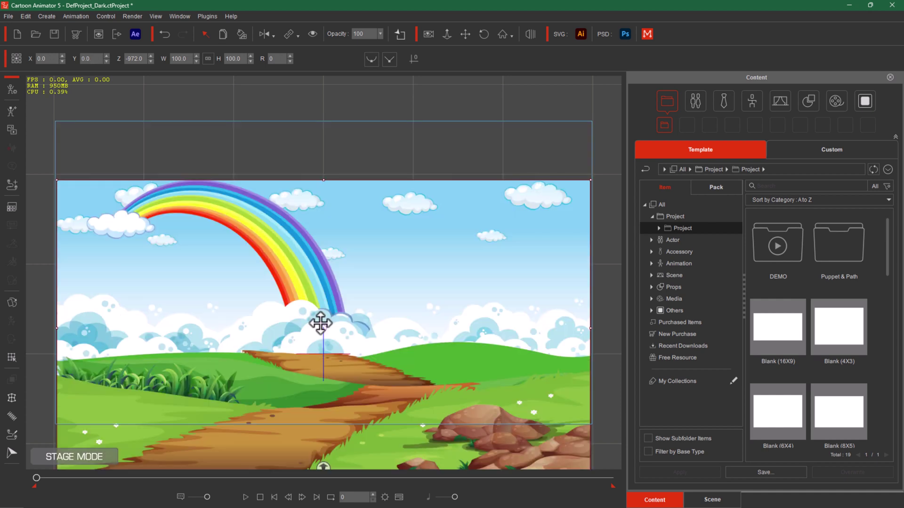
key("ctrl+z")
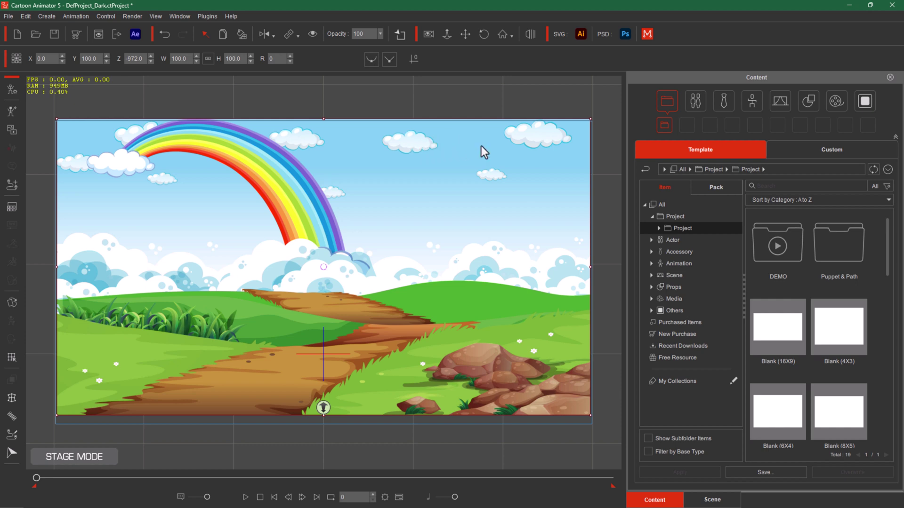
key("Delete")
- Open 487i_4jtx_210505.eps from the extracted folder in Adobe Illustrator and select the artwork, with Layer 1 and its clip group expanded
key("alt+Tab")
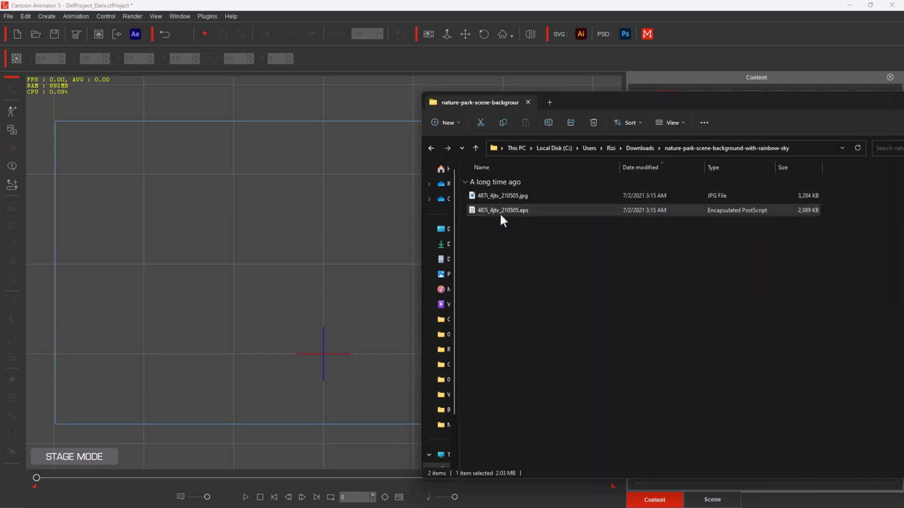
left_click(500, 211)
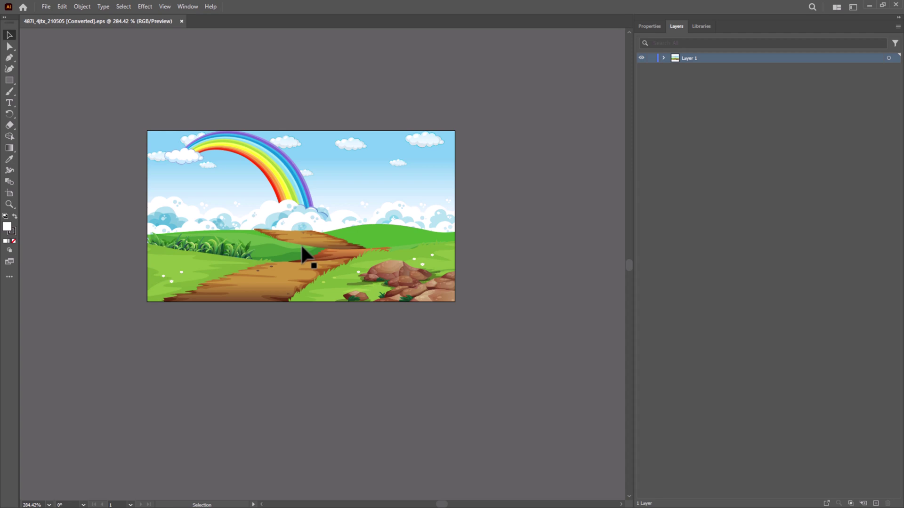
left_click(357, 210)
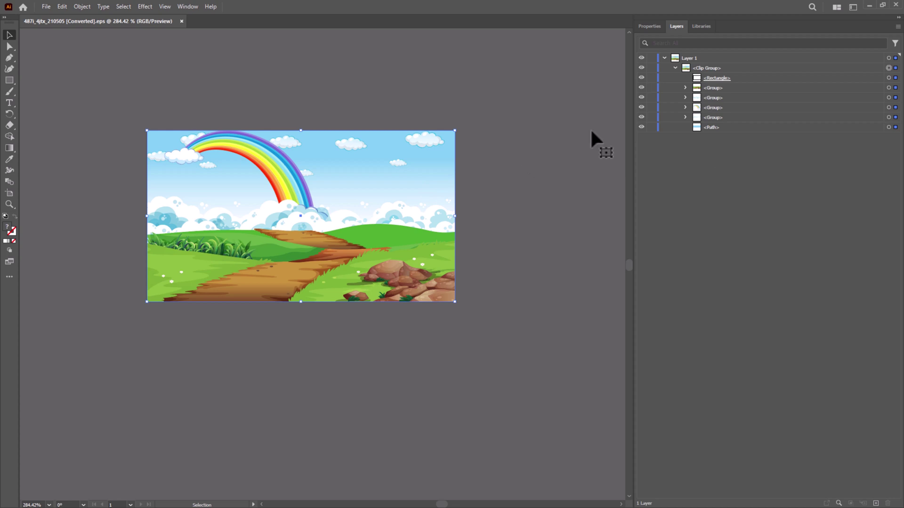
- Add five new empty layers above Layer 1
left_click(876, 503)
left_click(876, 503)
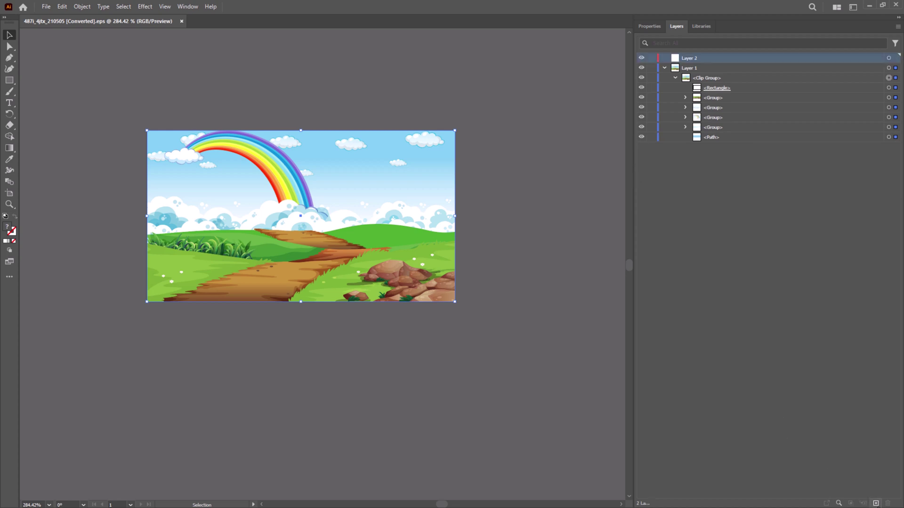
left_click(876, 503)
left_click(876, 503)
left_click(876, 503)
- Identify the sky path in the clip group by toggling its visibility and move it into Layer 2
left_click(713, 158)
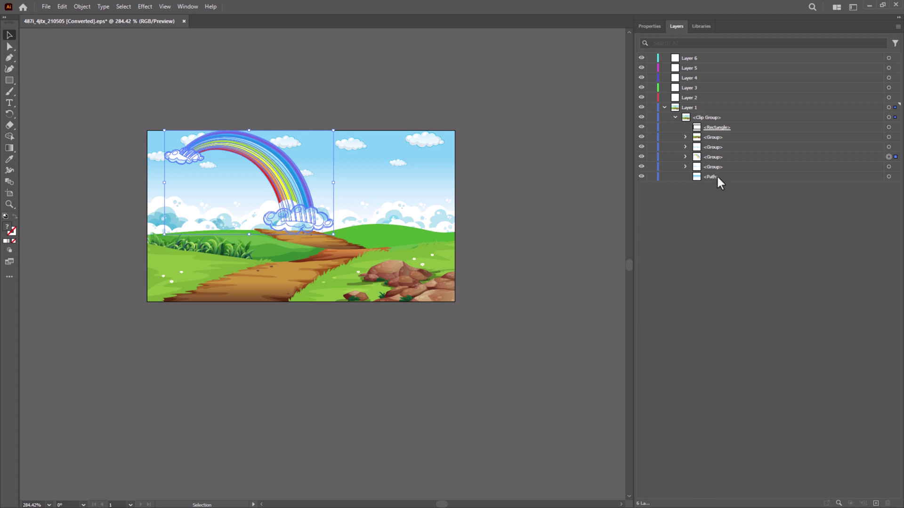
left_click(719, 177)
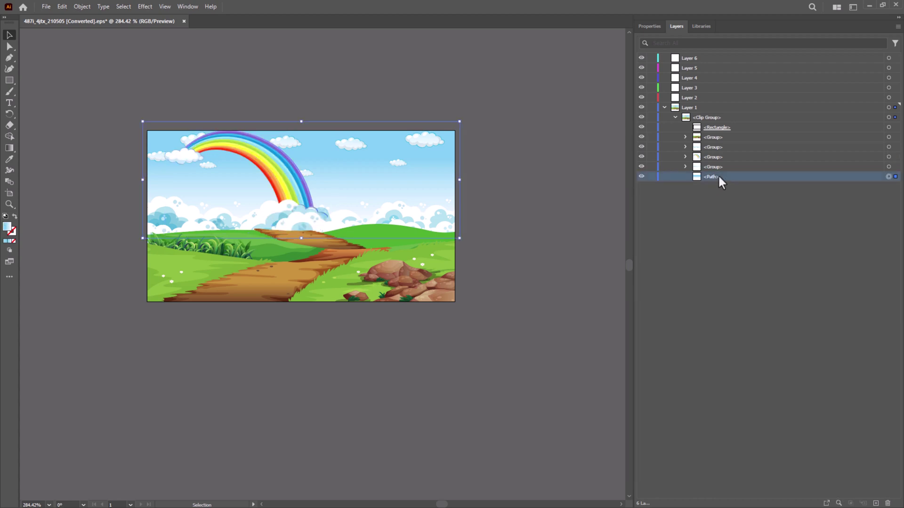
left_click(642, 177)
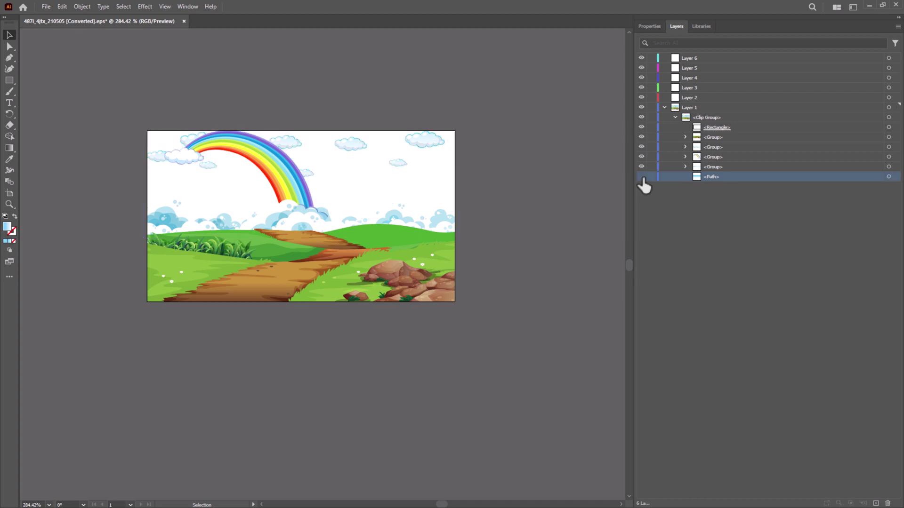
left_click(641, 177)
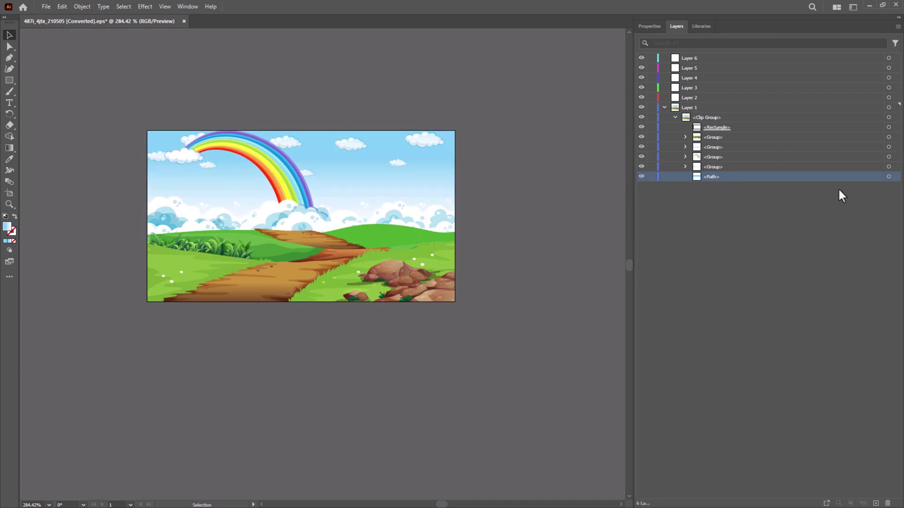
left_click(746, 198)
left_click(742, 183)
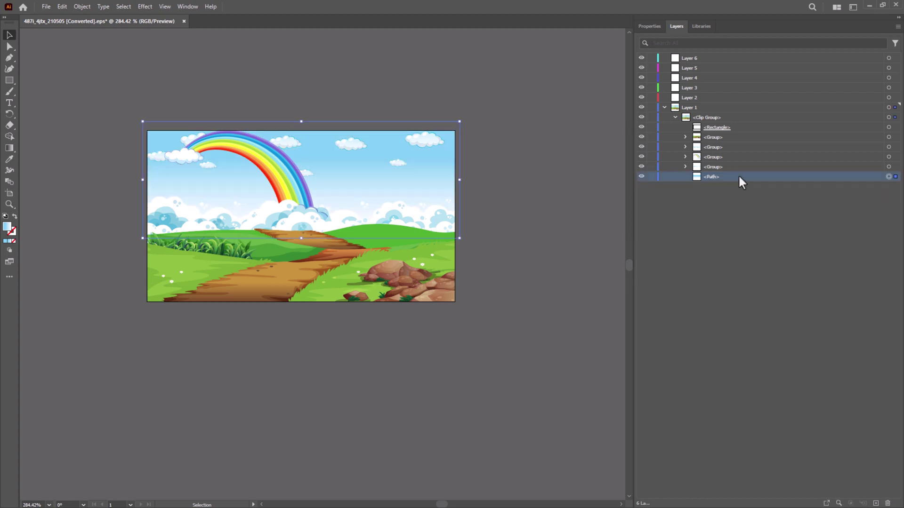
left_click_drag(717, 175, 717, 98)
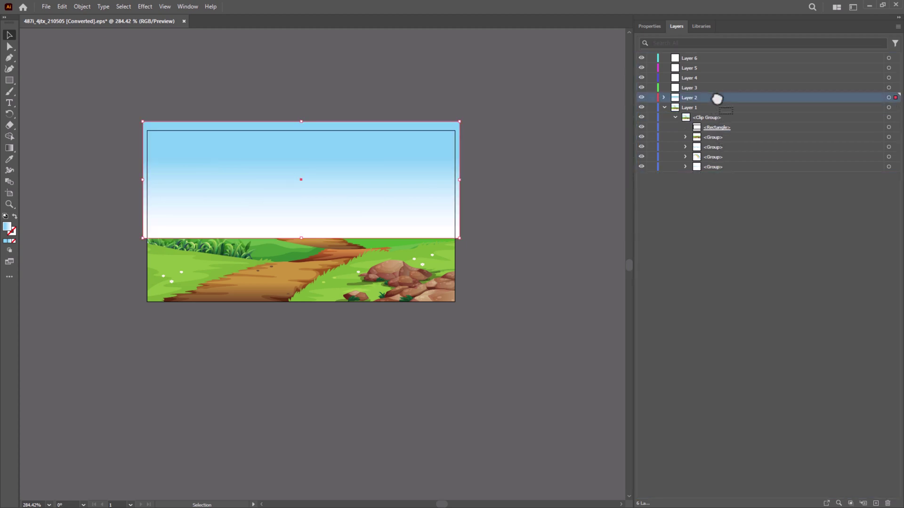
- Toggle the visibility of Layer 2 off and on to check that it holds the sky
left_click(641, 97)
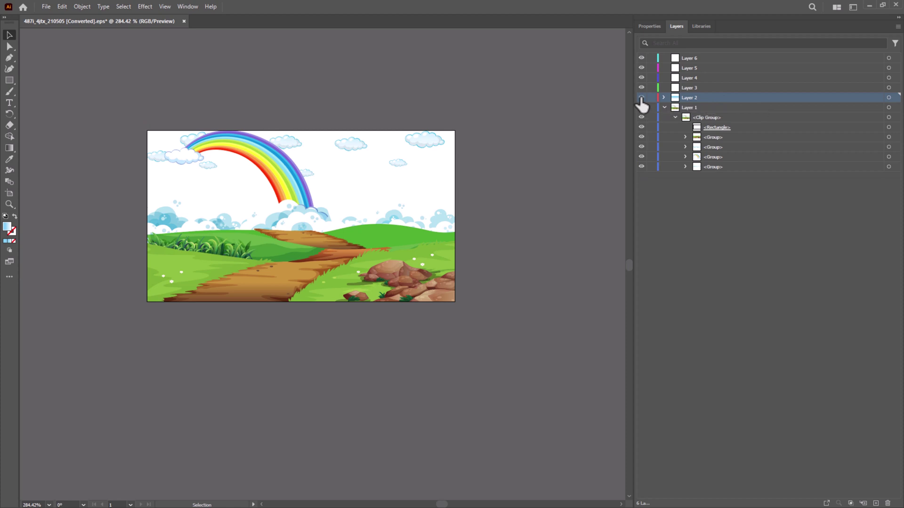
left_click(641, 97)
left_click(641, 98)
left_click(641, 97)
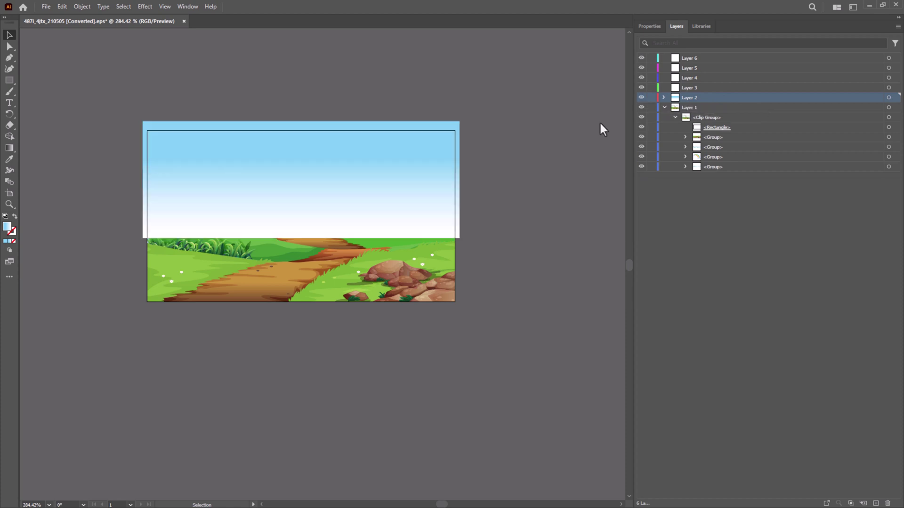
- Rename Layer 2, which holds the sky, as "bg sky"
double_click(710, 99)
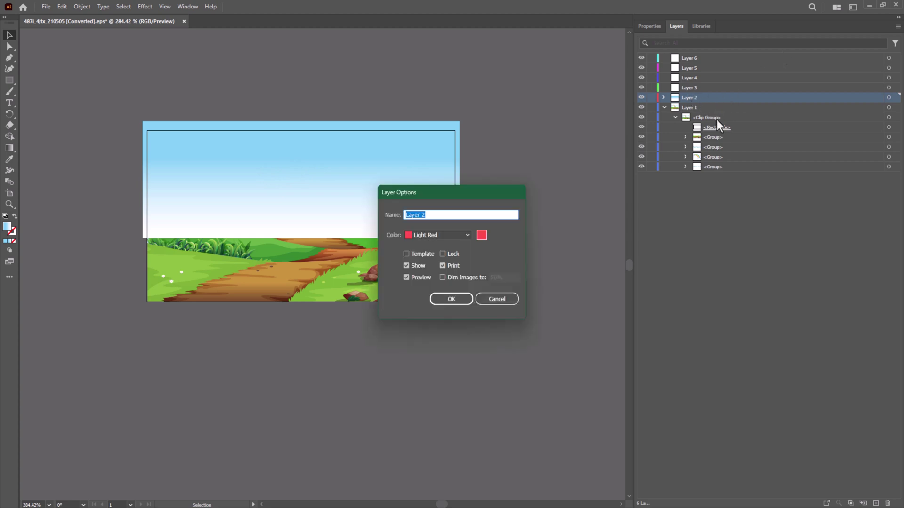
type("bg sky")
left_click(450, 300)
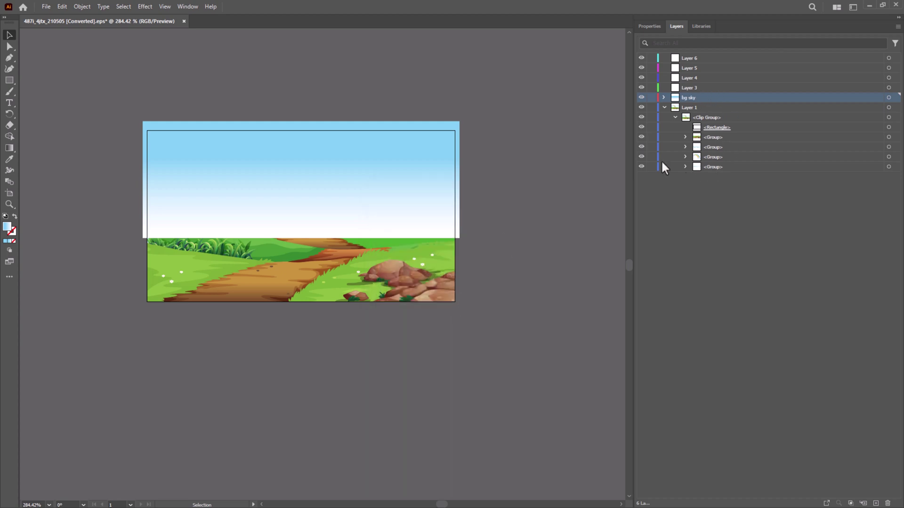
- Move the group of small clouds from the clip group into Layer 3 and rename that layer "clouds"
left_click(713, 168)
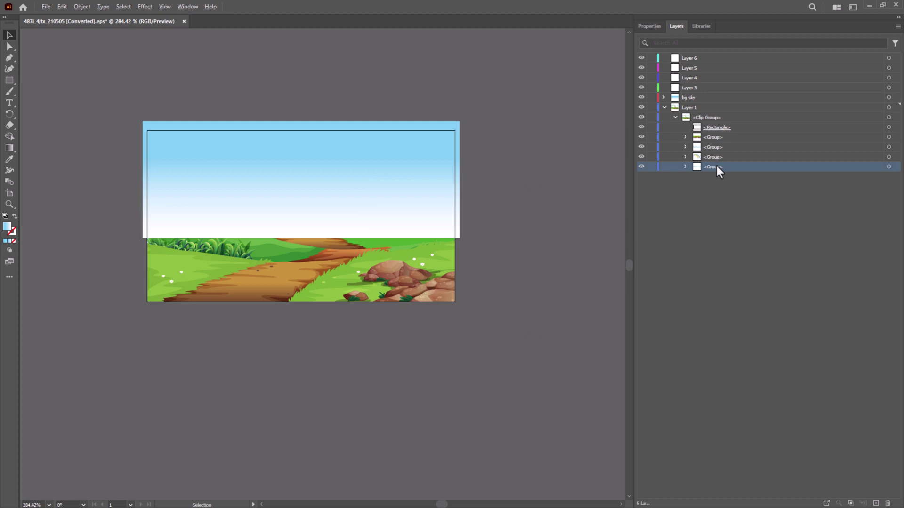
left_click(716, 166)
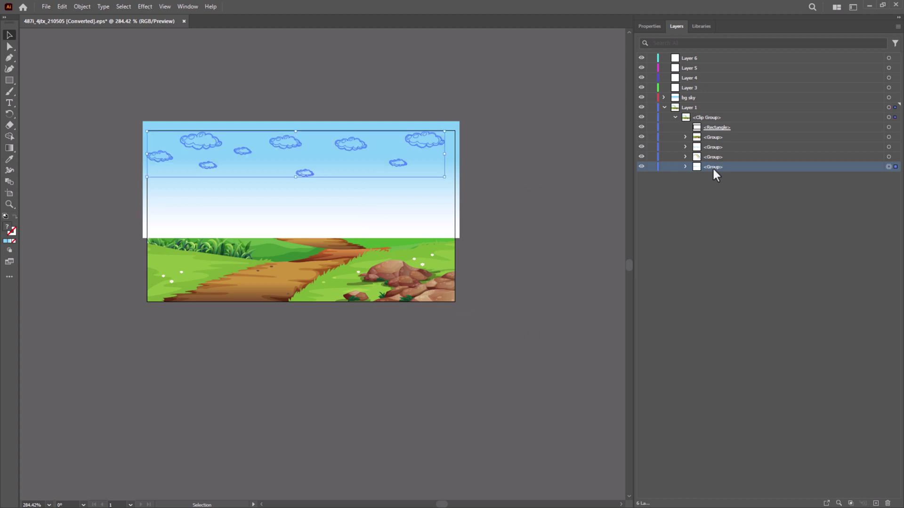
left_click_drag(713, 166, 721, 88)
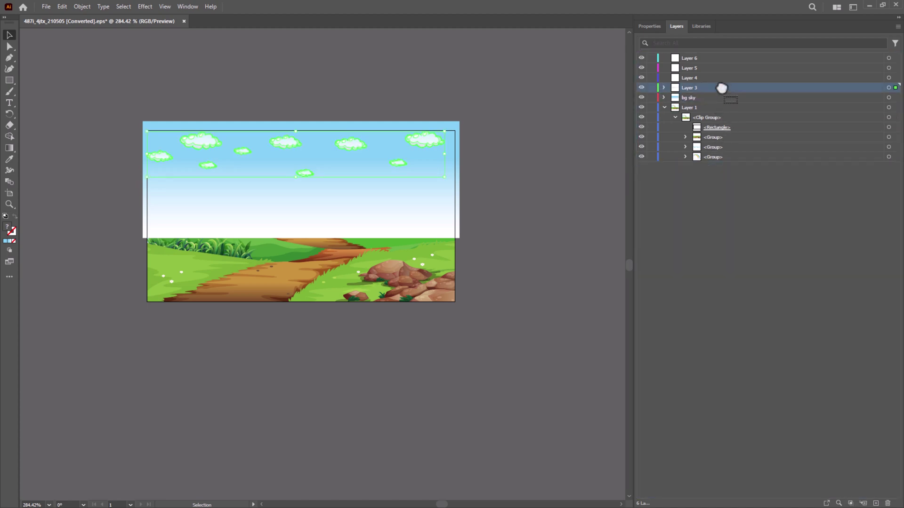
double_click(696, 87)
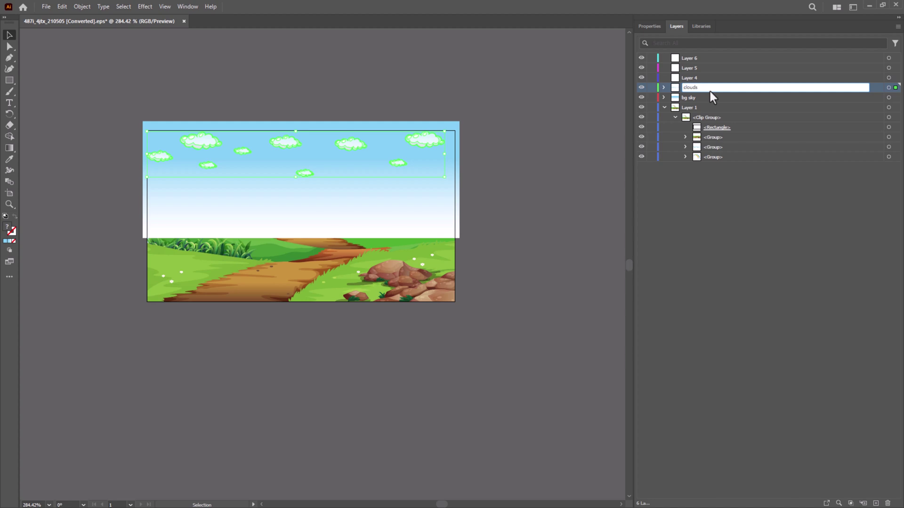
key("Return")
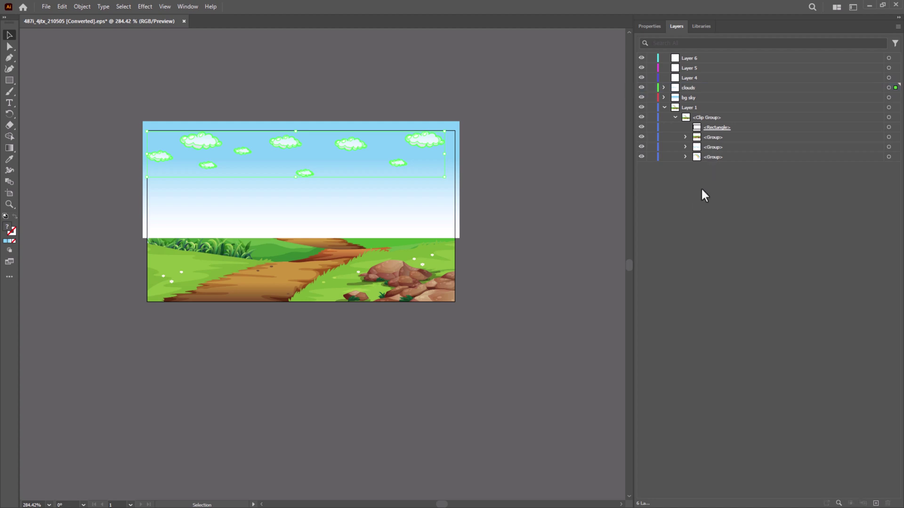
- Move the rainbow group from the clip group into Layer 4 and rename that layer "rainbow"
left_click(724, 157)
left_click(724, 157)
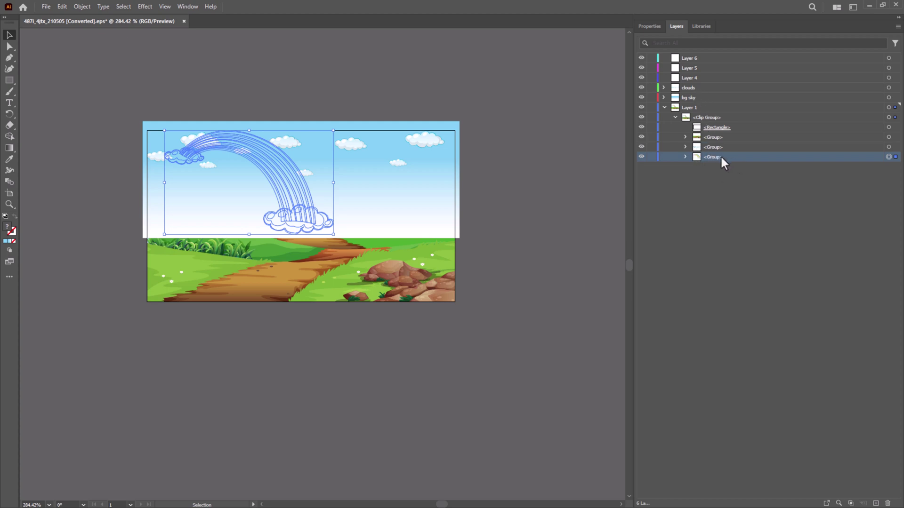
left_click_drag(720, 154, 713, 79)
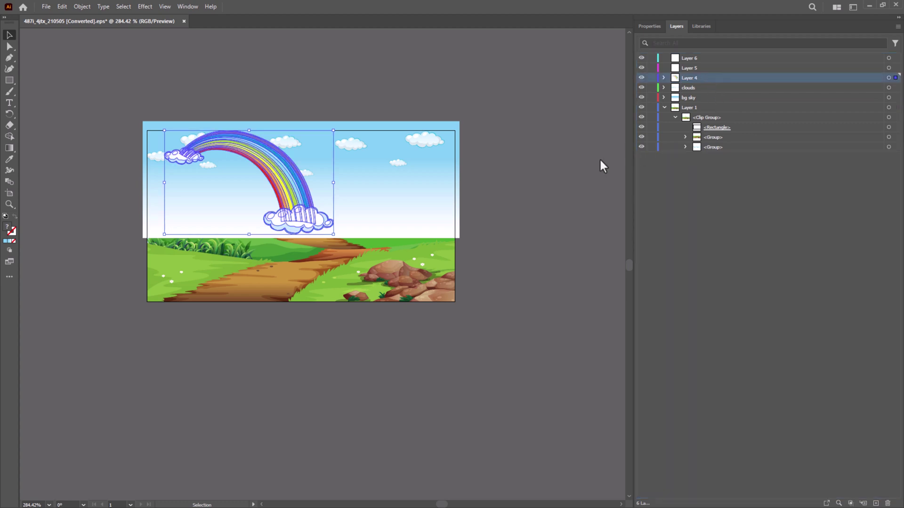
left_click(564, 198)
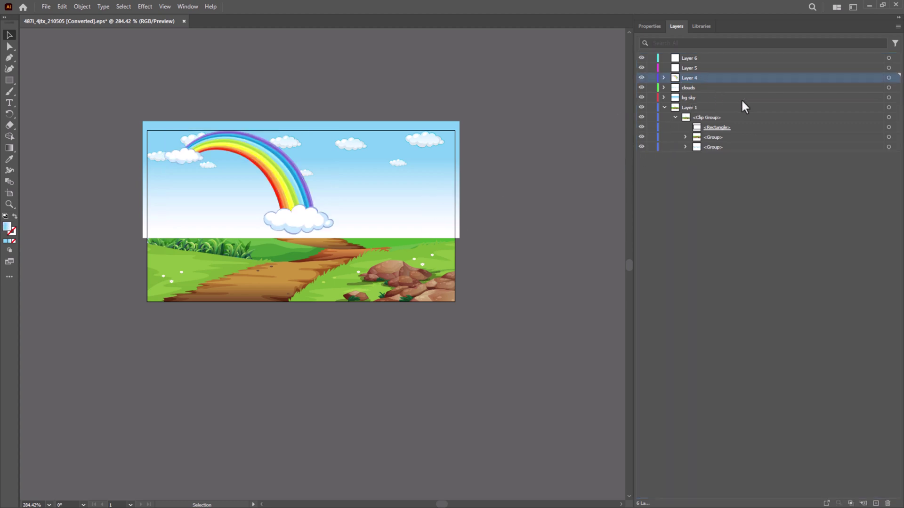
double_click(698, 79)
type("rainbow")
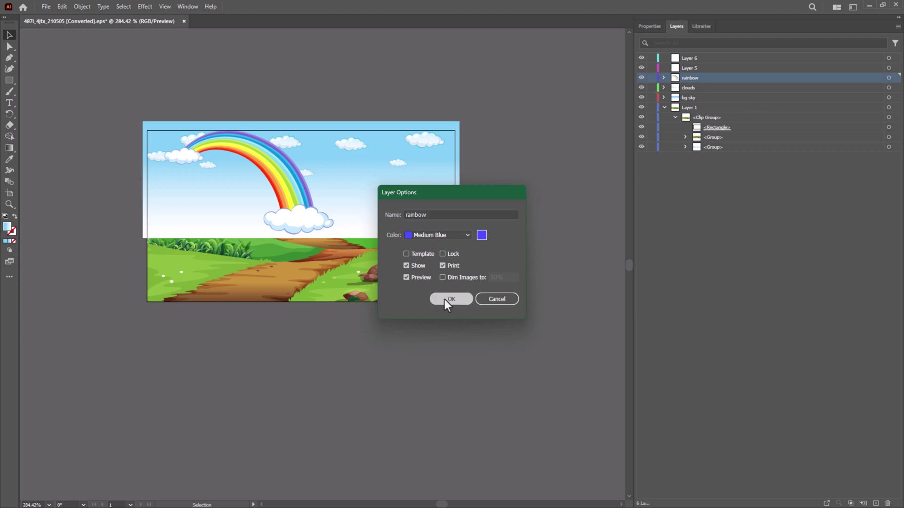
left_click(447, 299)
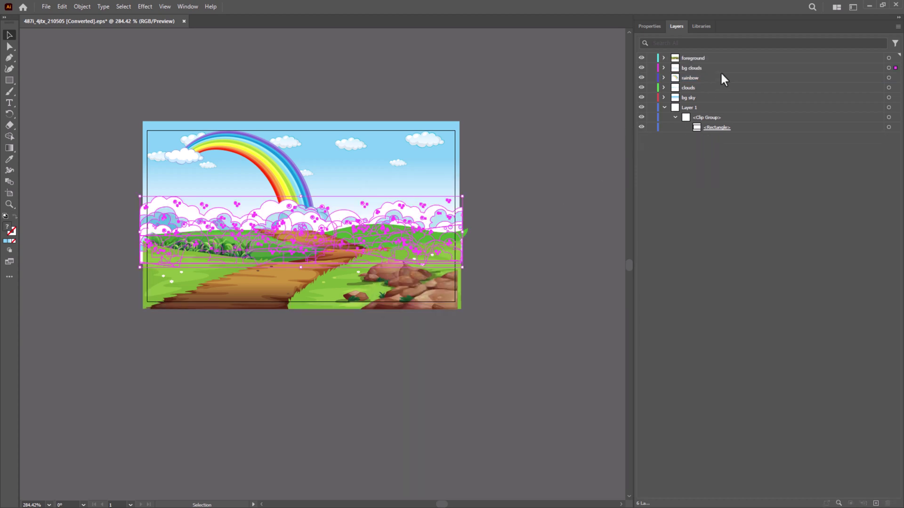
- Deselect the artwork and delete Layer 1 with its leftover clip group and rectangle, confirming the deletion
left_click(516, 179)
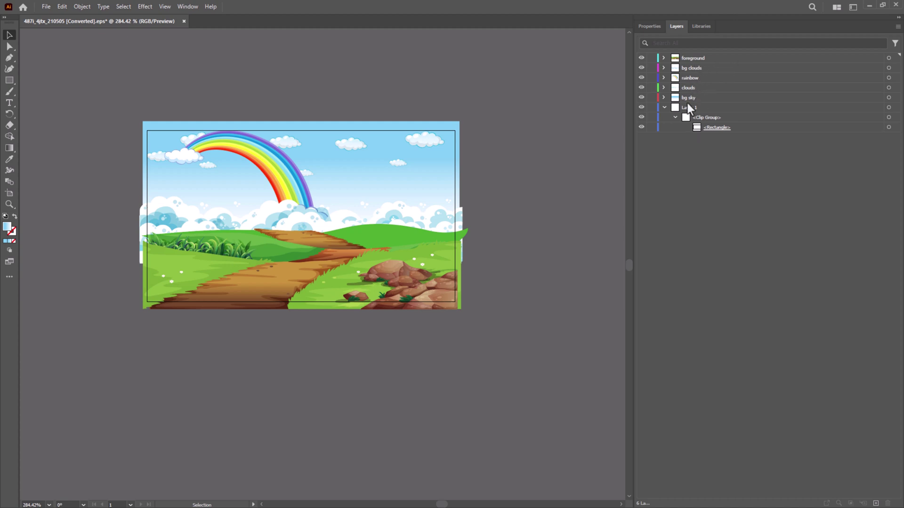
left_click_drag(754, 180, 680, 107)
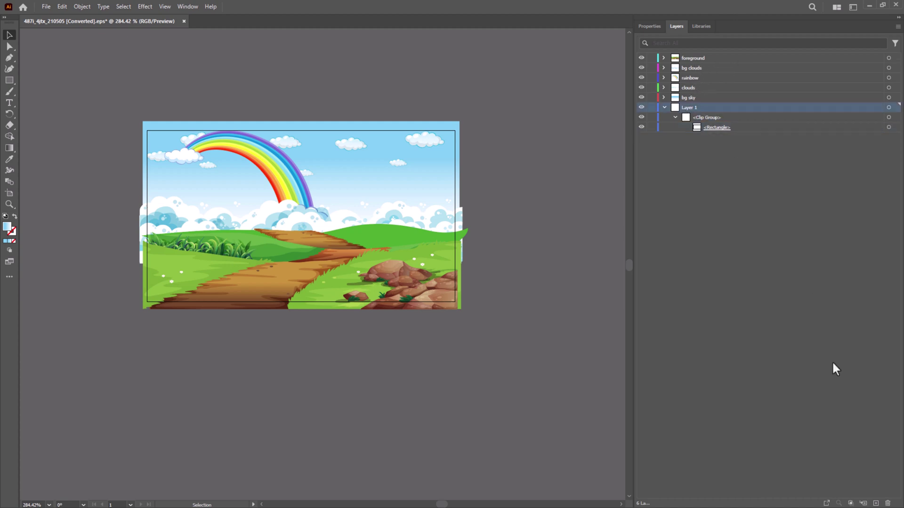
left_click(888, 503)
left_click(479, 271)
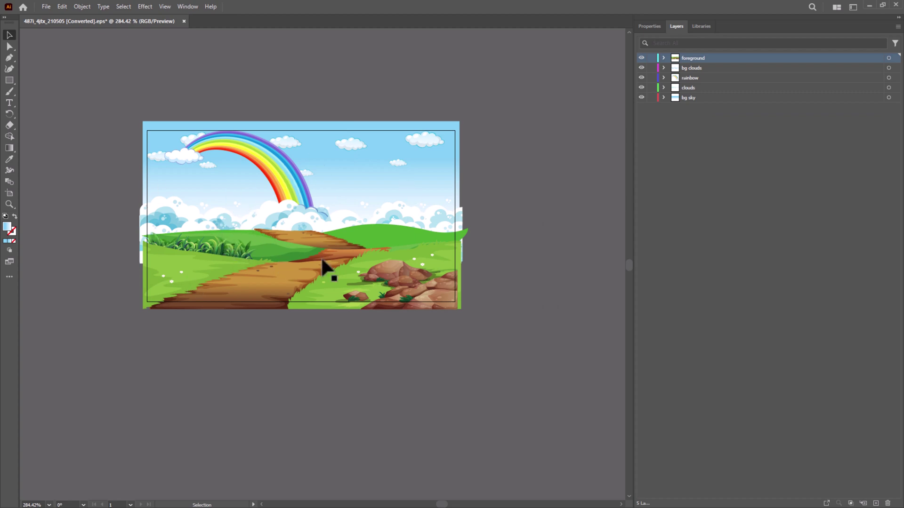
- Go through the separated layers one by one, from bg sky up to foreground
left_click(686, 98)
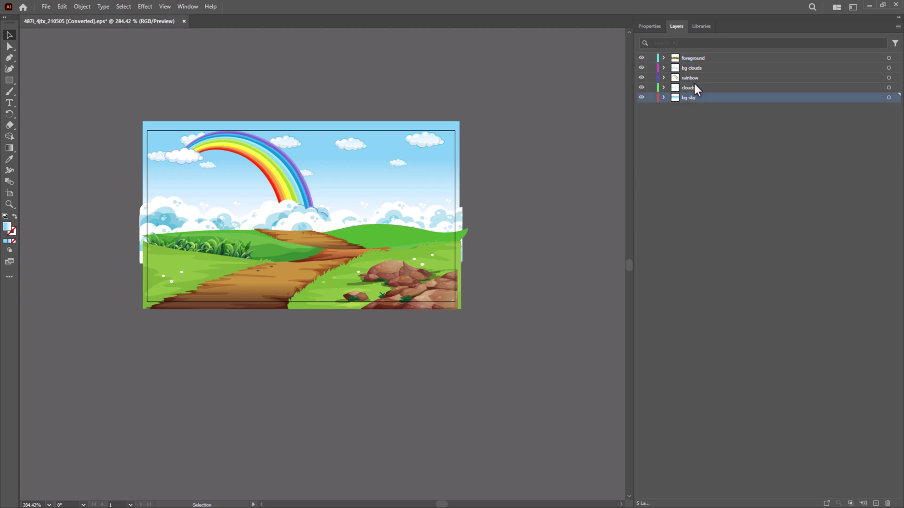
left_click(693, 86)
left_click(695, 77)
left_click(695, 69)
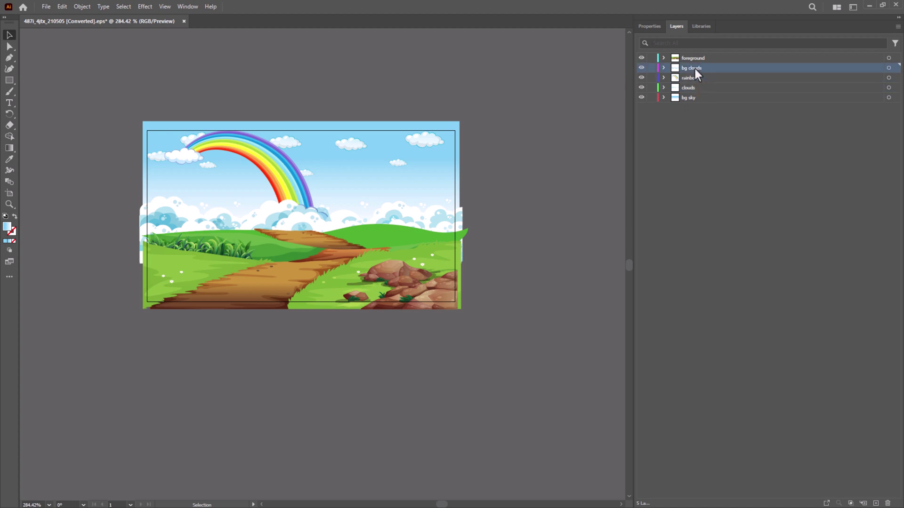
left_click(697, 60)
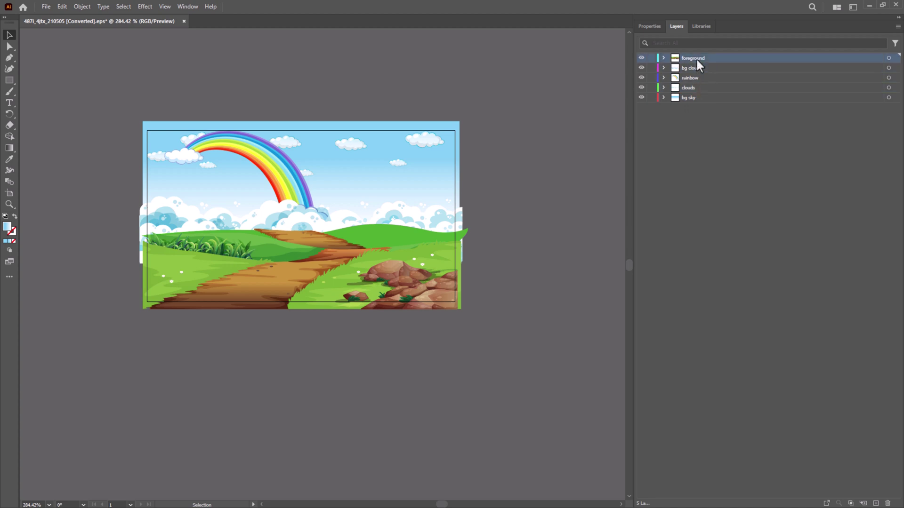
- Hide the foreground, bg clouds, rainbow and clouds layers, and select the artwork on the bg sky layer
left_click(641, 58)
left_click(641, 67)
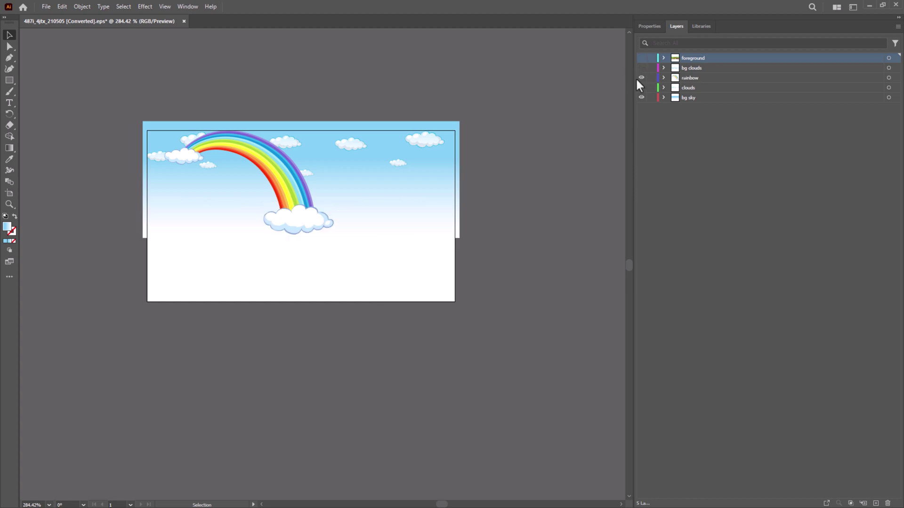
left_click(641, 78)
left_click(642, 87)
left_click(691, 97)
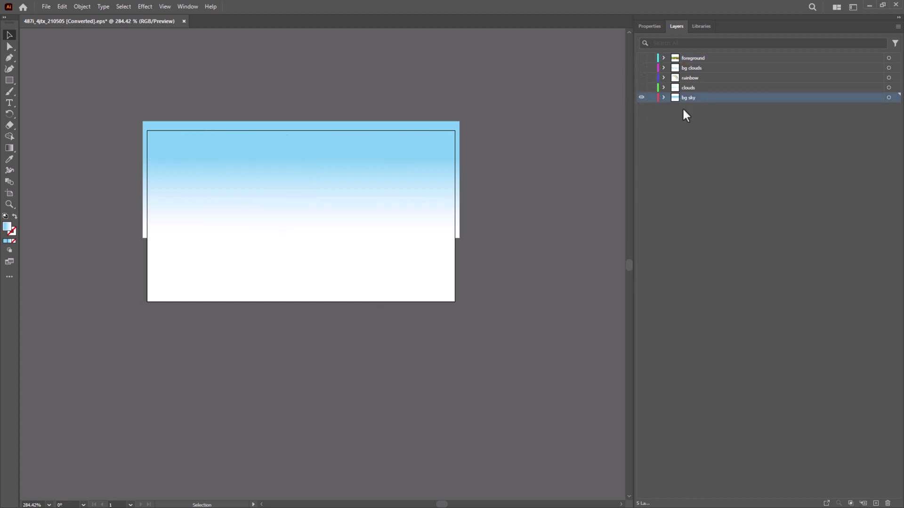
left_click(691, 98, "alt")
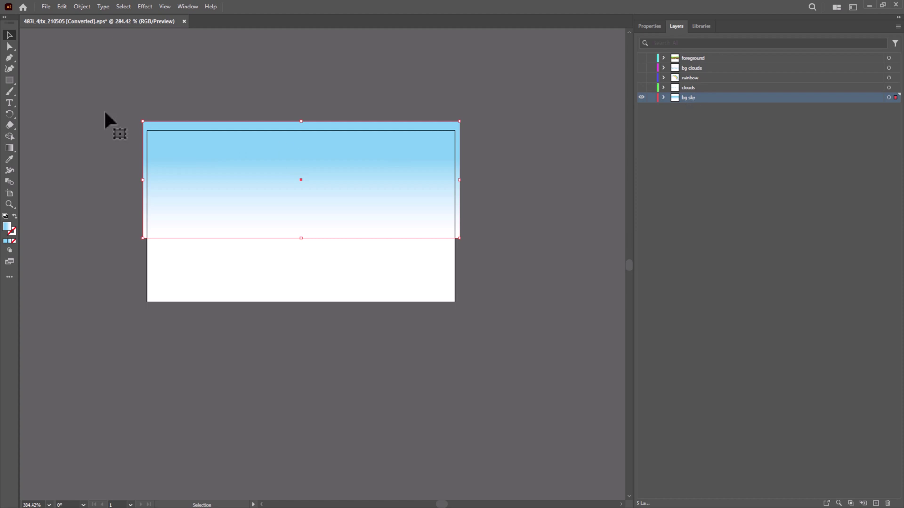
- Export the sky artwork in SVG format as "bg sky" in the nature-park-scene-background-with-rainbow-sky folder
left_click(45, 6)
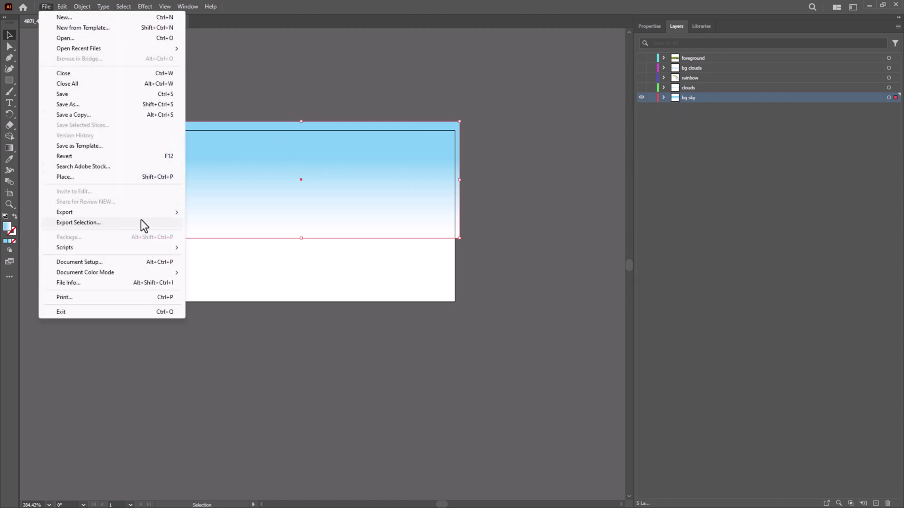
mouse_move(160, 213)
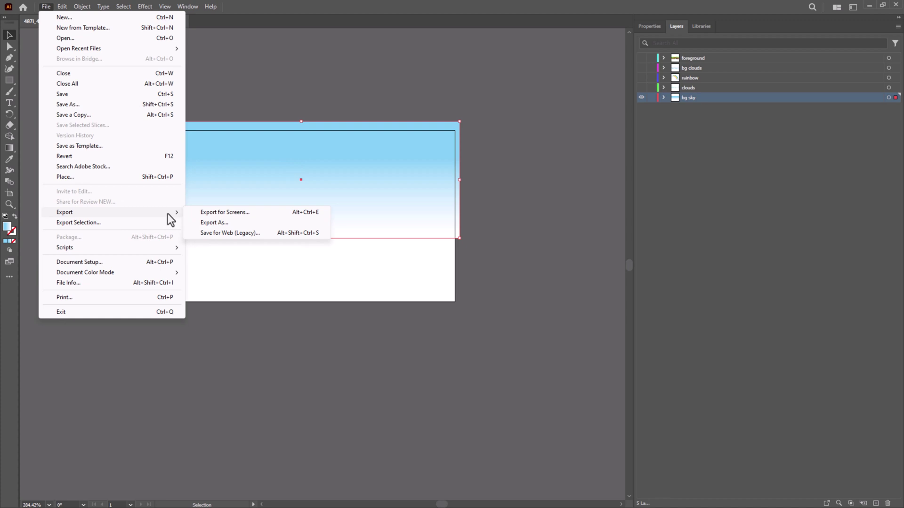
left_click(234, 222)
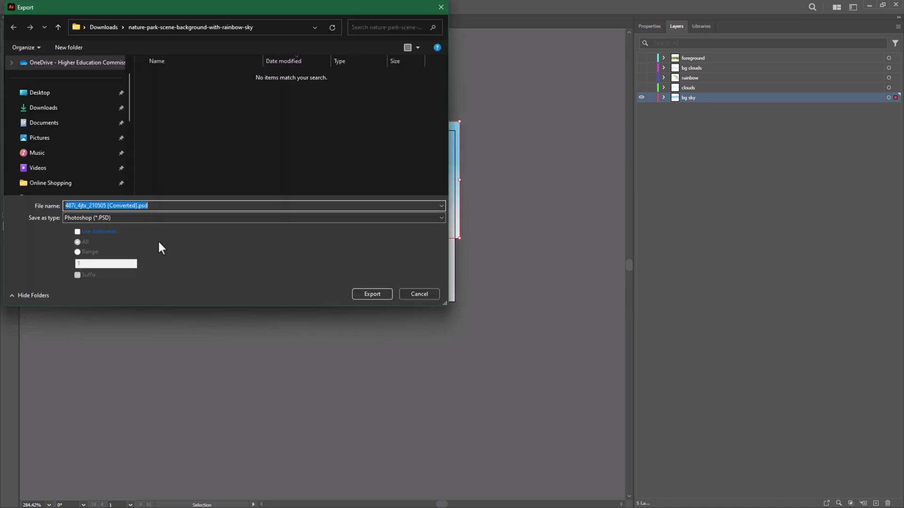
left_click(145, 218)
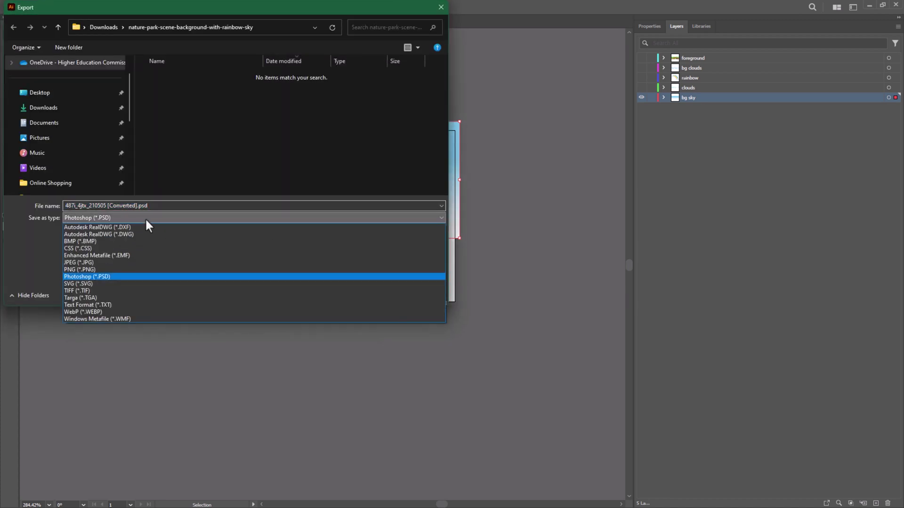
left_click(117, 284)
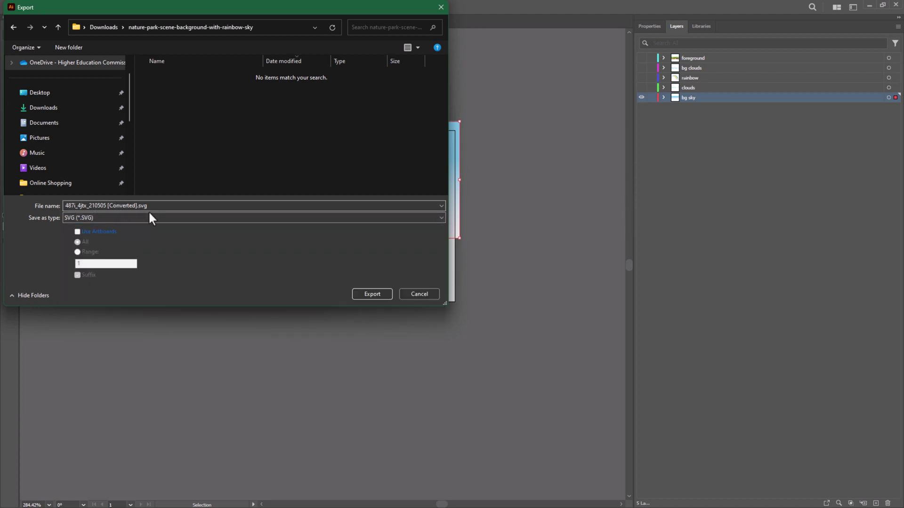
left_click(135, 207)
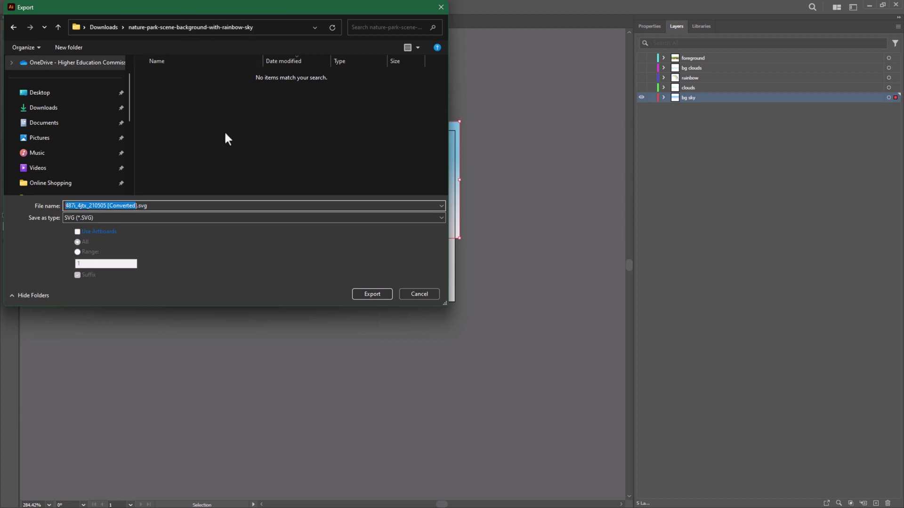
type("bg sky")
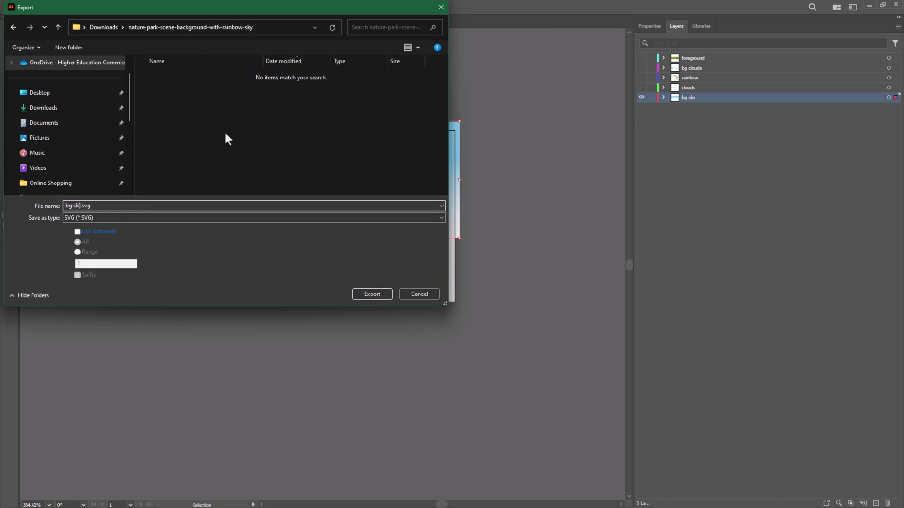
left_click(360, 293)
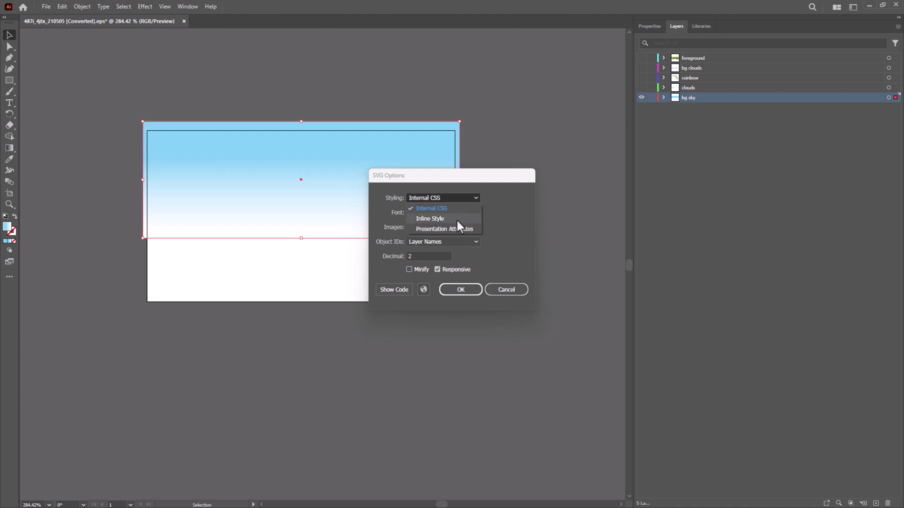
- Set the SVG styling to Presentation Attributes and the font to Convert To Outlines, and complete the export
left_click(457, 230)
left_click(470, 212)
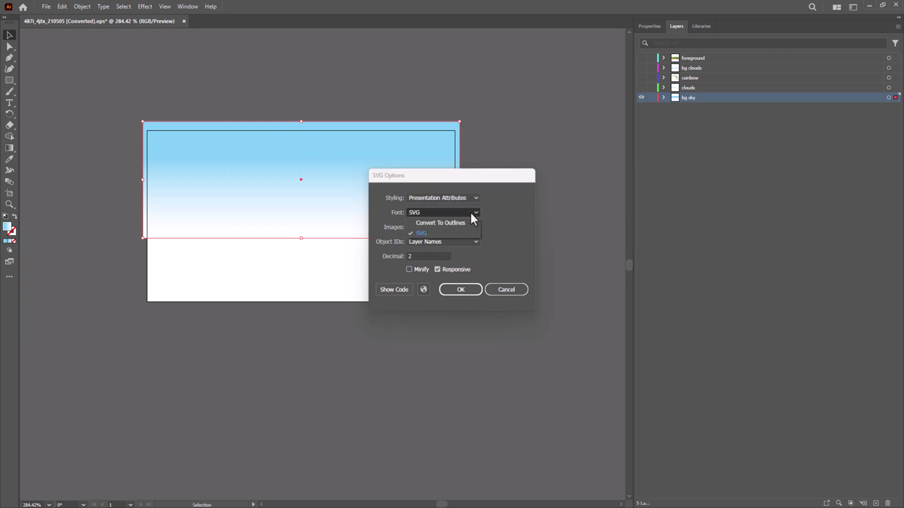
left_click(448, 223)
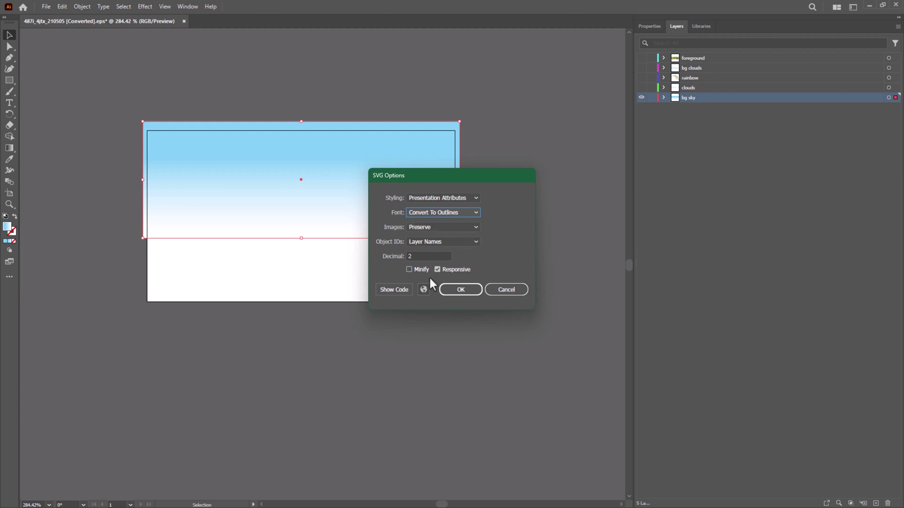
left_click(456, 291)
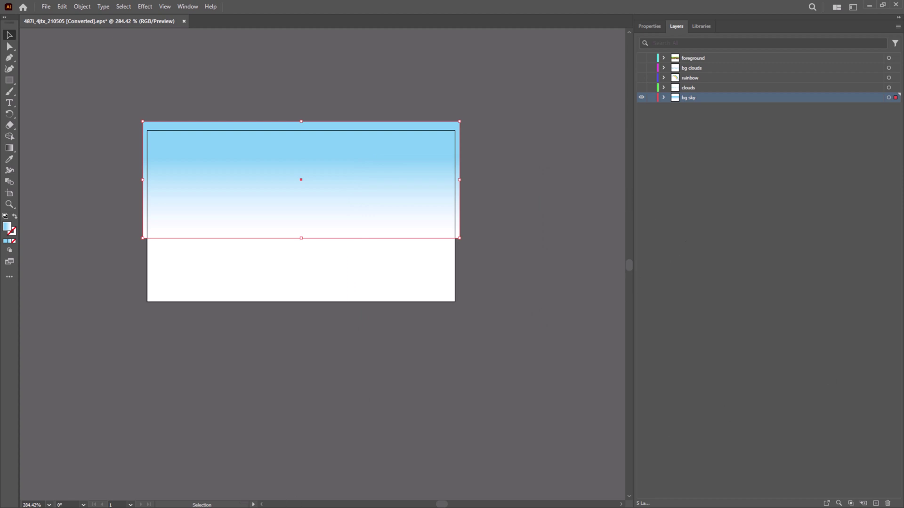
- Switch to File Explorer, bring bg sky.svg into the Cartoon Animator 5 stage as a Prop, and return from the composer to the stage
key("alt+Tab")
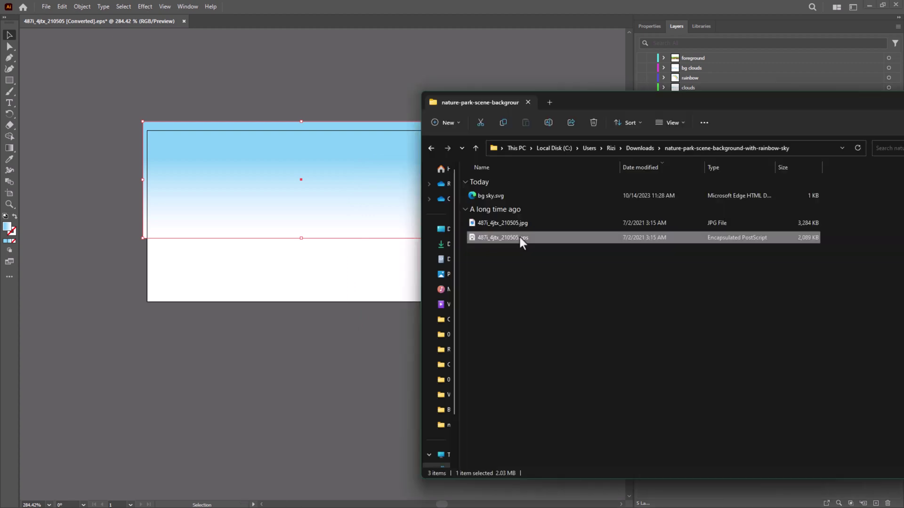
left_click(495, 197)
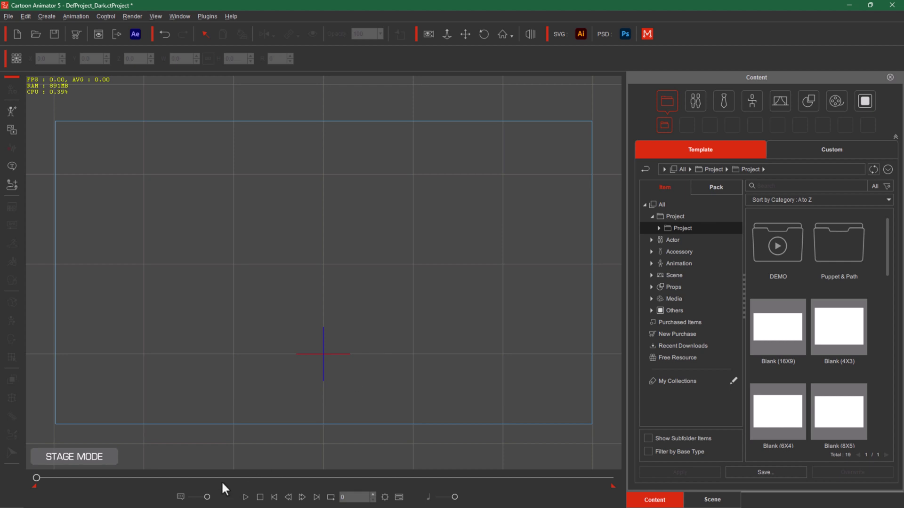
key("alt+Tab")
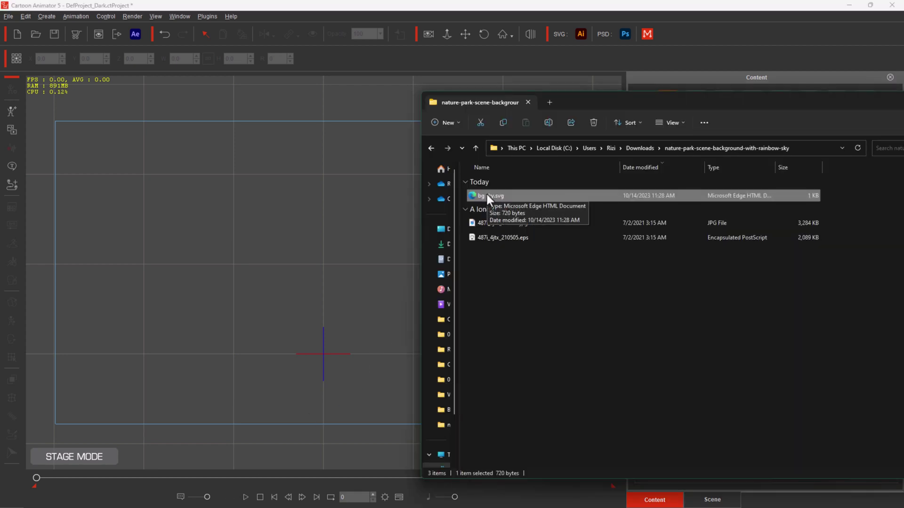
left_click_drag(487, 194, 283, 202)
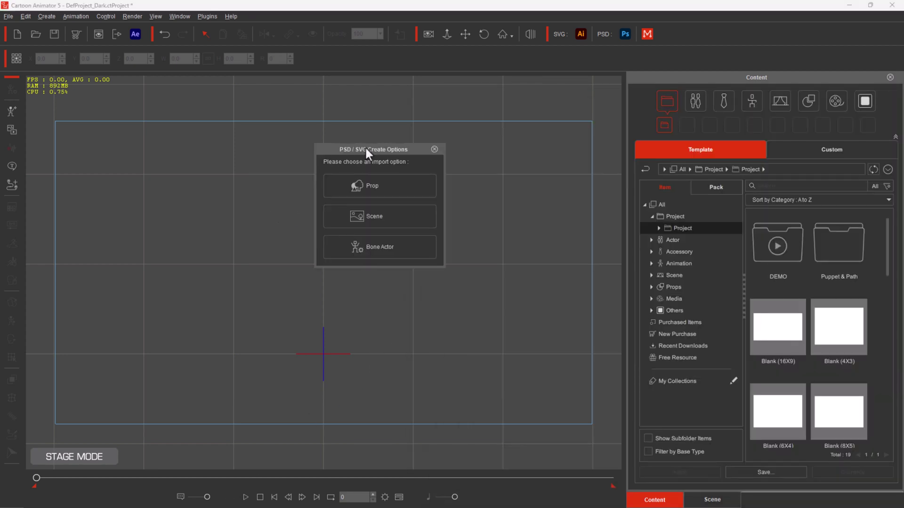
left_click(385, 186)
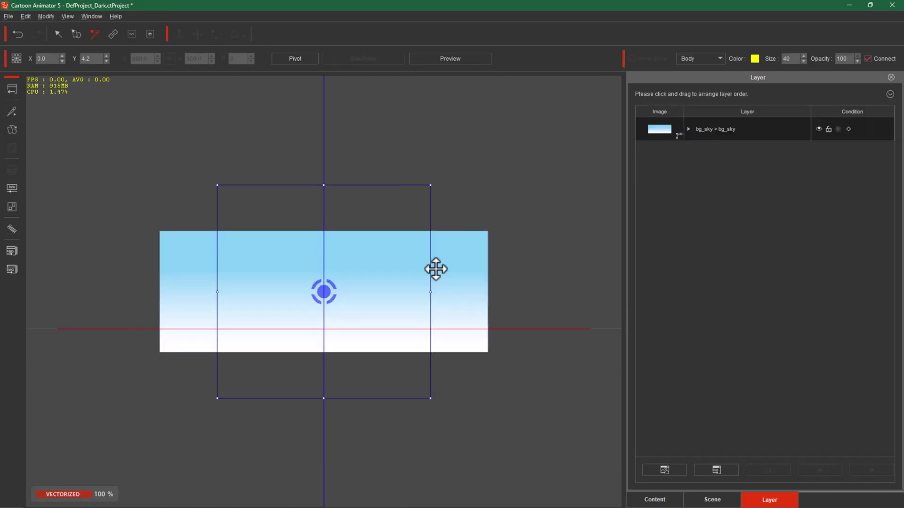
left_click(504, 224)
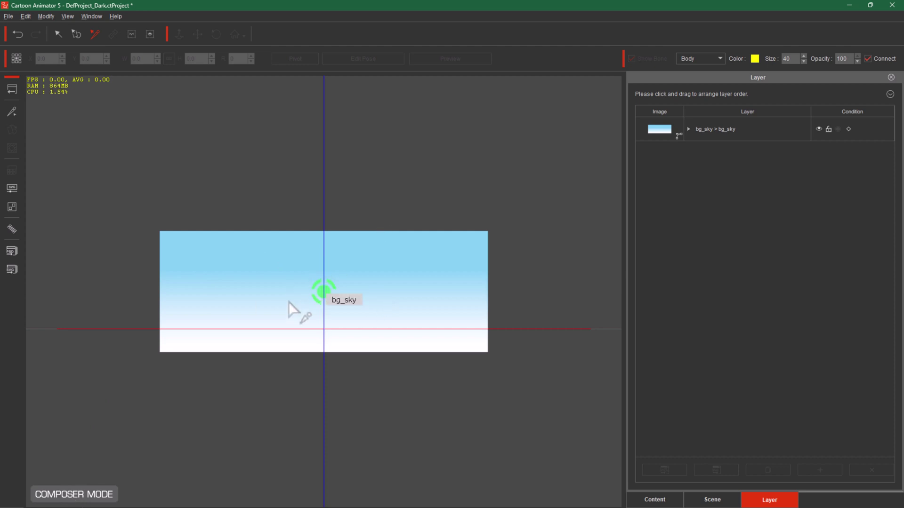
left_click(14, 87)
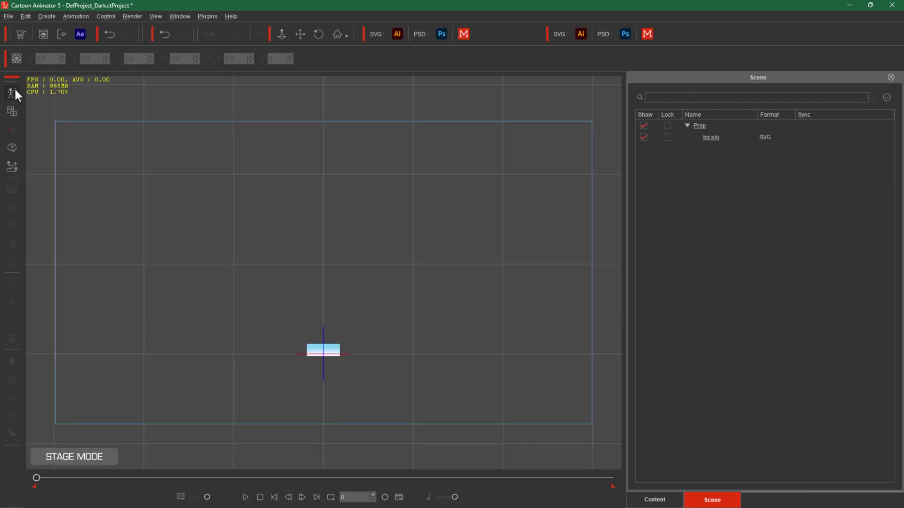
- Set the bg sky prop's Z position to -6000 and enlarge it proportionally to about 7739 in W and H, spanning the stage width
left_click(328, 351)
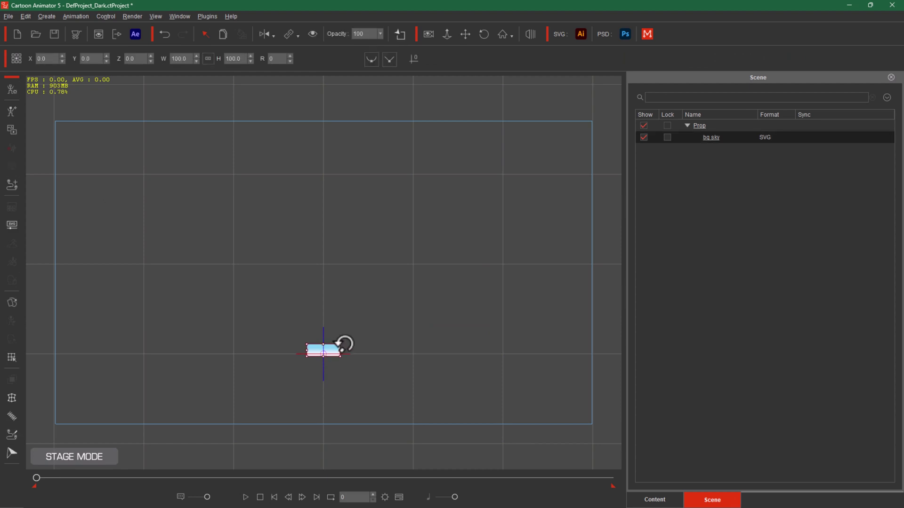
left_click_drag(602, 145, 365, 103)
left_click(137, 59)
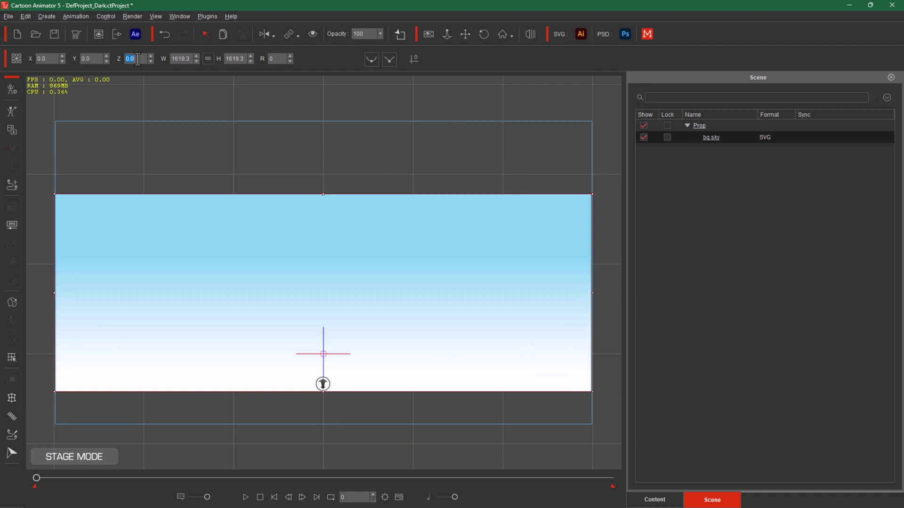
type("-6000")
key("Return")
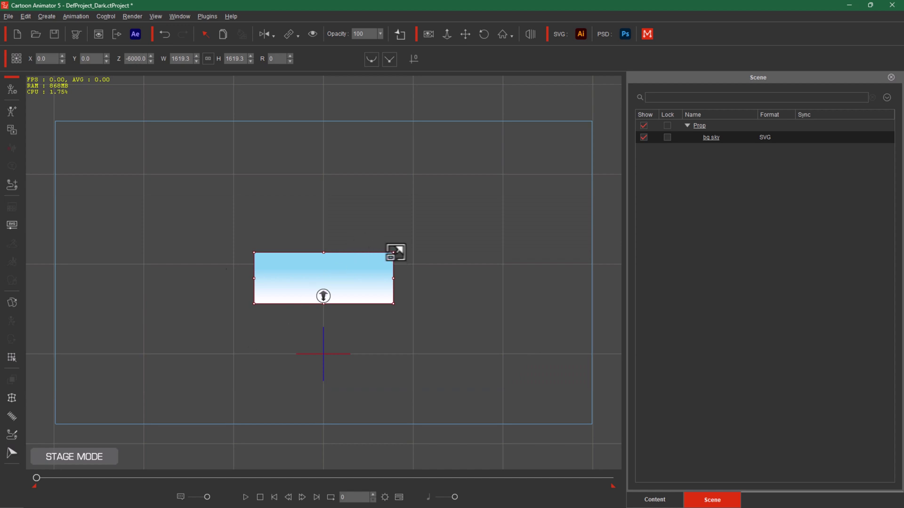
left_click_drag(395, 253, 671, 98)
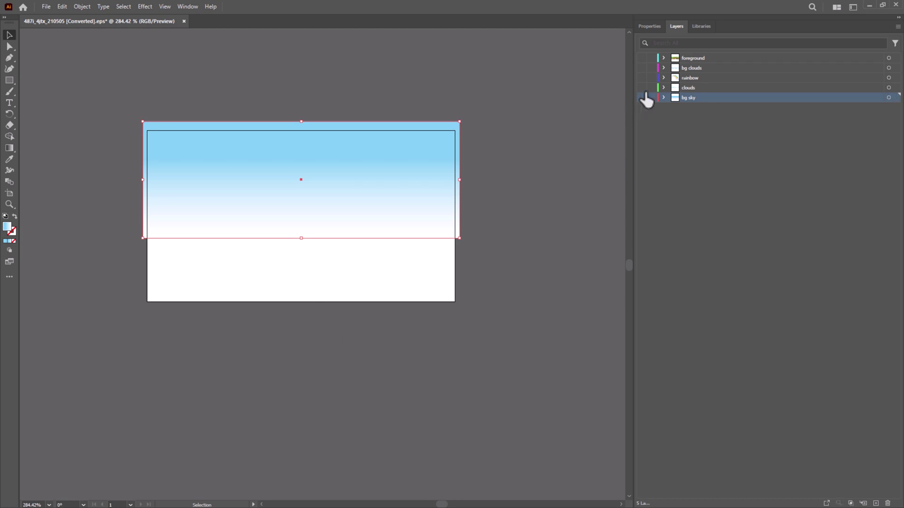
- Switch to Illustrator, show the clouds layer alone, and export it as an SVG named "sky clouds" with Presentation Attributes and Convert To Outlines
left_click(641, 98, "ctrl")
left_click(642, 98, "ctrl")
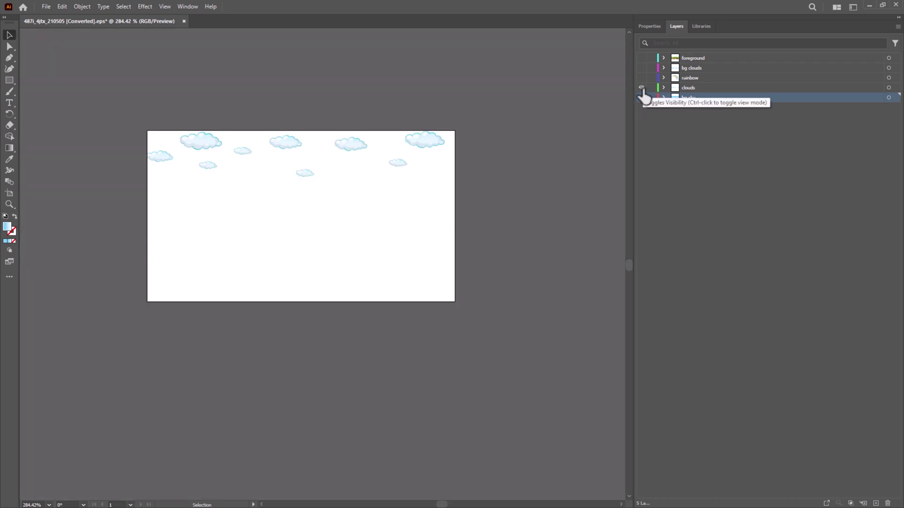
left_click(46, 7)
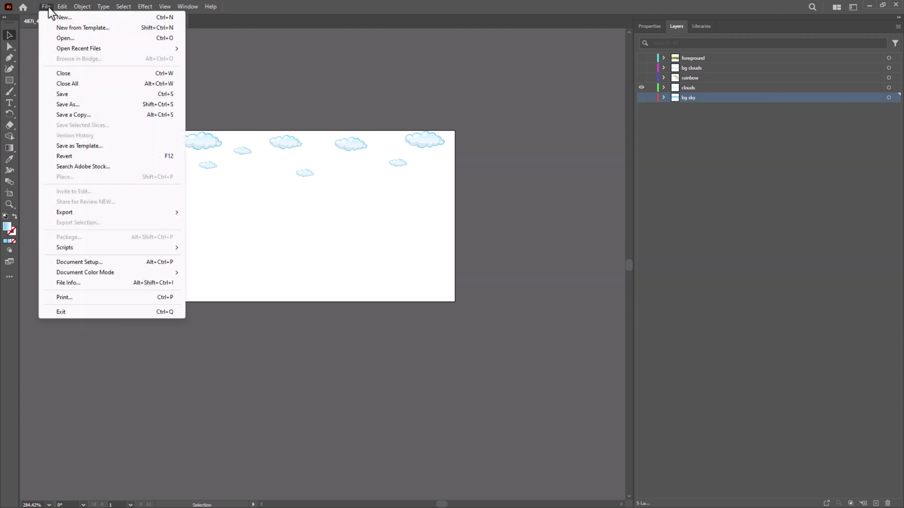
mouse_move(119, 211)
left_click(209, 222)
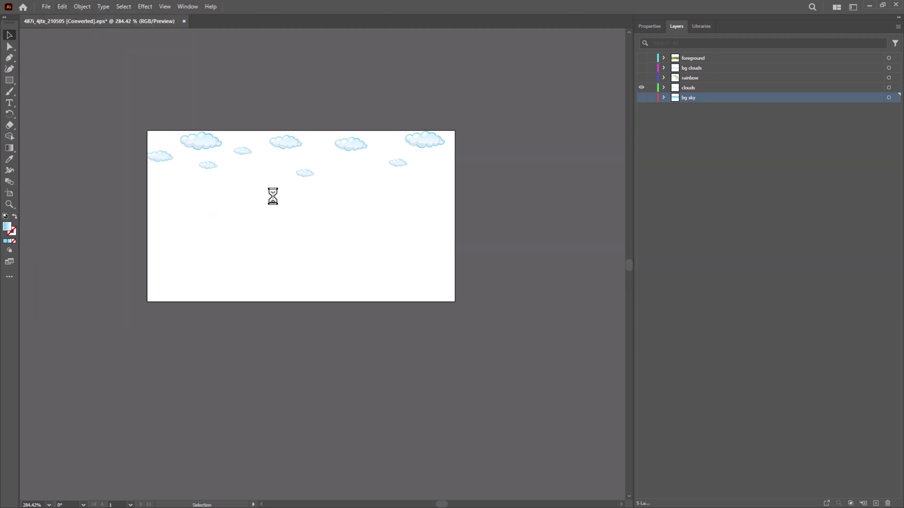
type("sky clouds")
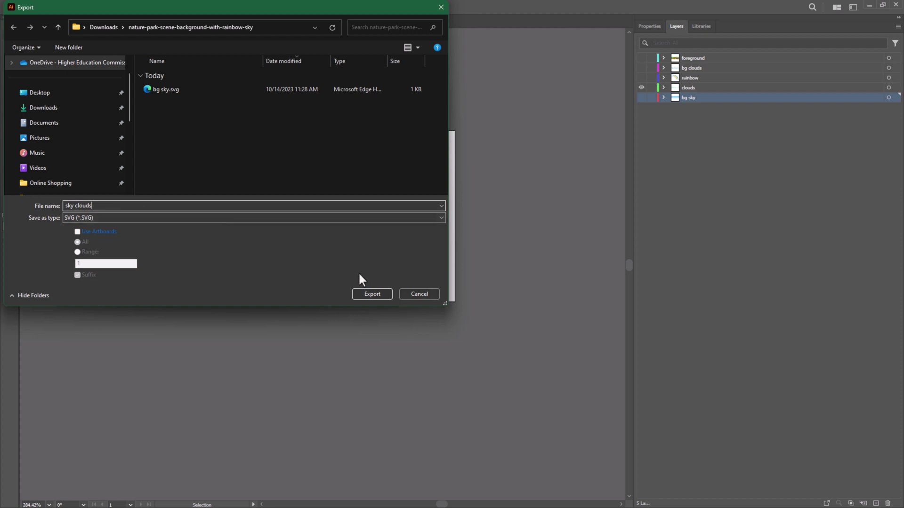
left_click(365, 294)
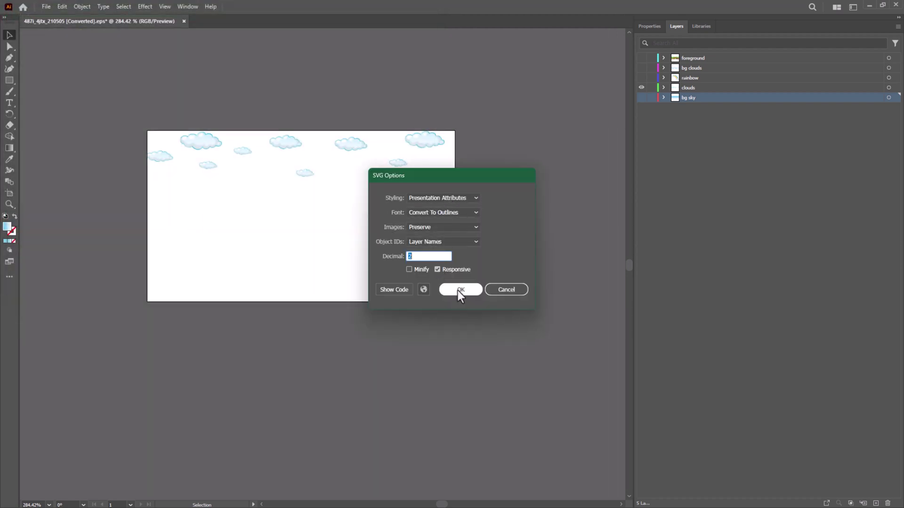
left_click(459, 290)
- Show the rainbow layer alone and export it as an SVG named "rainbow" with the same SVG options
key("ctrl+y")
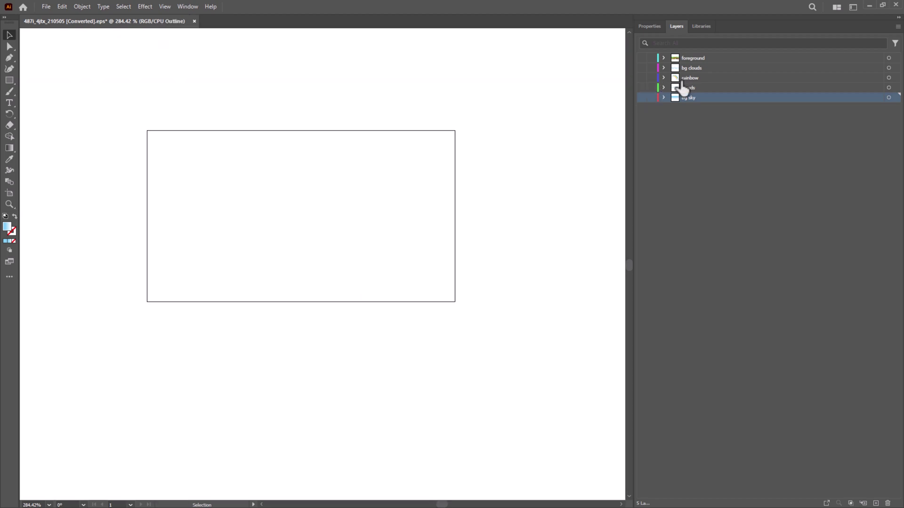
left_click(641, 77)
key("ctrl+y")
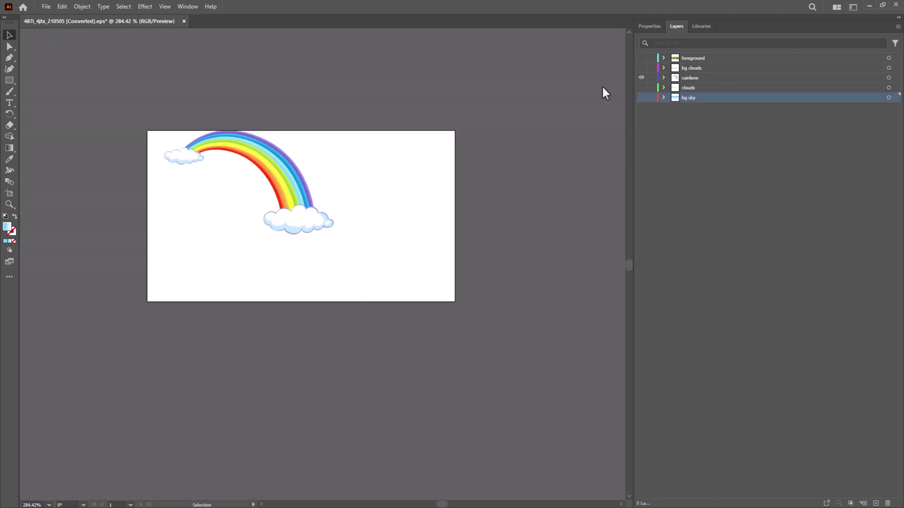
left_click(45, 6)
left_click(242, 225)
type("rainbow")
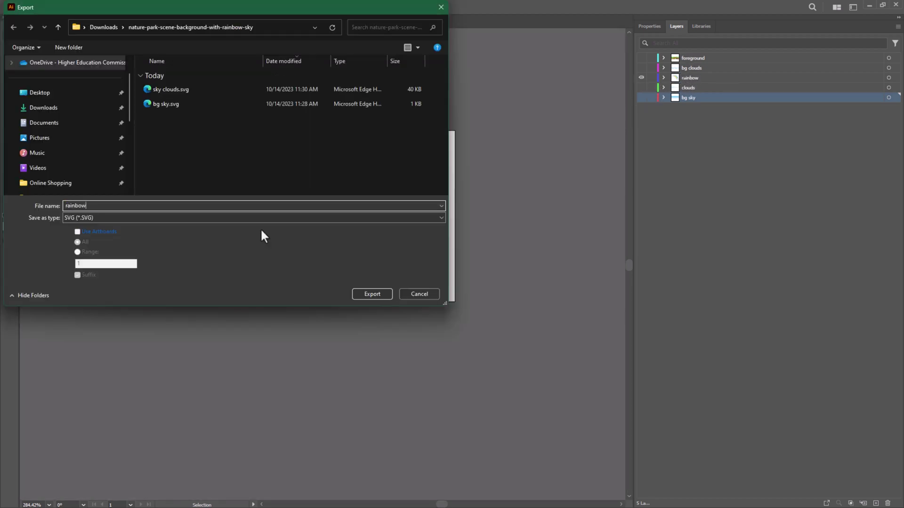
key("Return")
left_click(467, 290)
- Show the bg clouds layer alone and export it as an SVG named "bg clouds" with the same SVG options
left_click(702, 67)
left_click(641, 68)
left_click(641, 78)
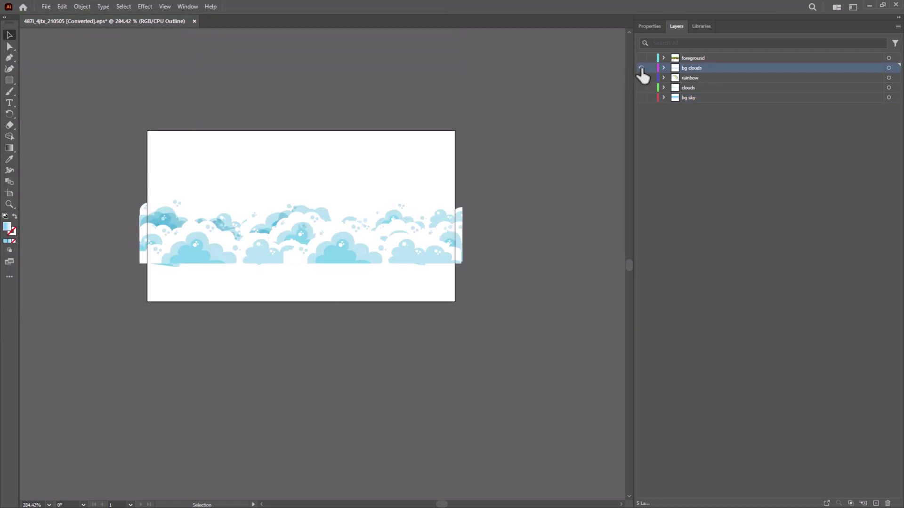
left_click(45, 6)
left_click(241, 226)
type("bg clouds")
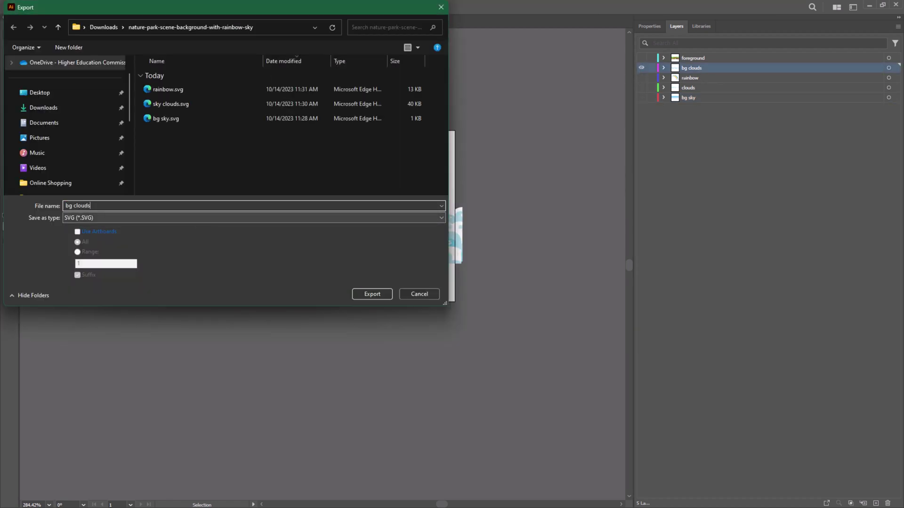
key("Return")
left_click(456, 288)
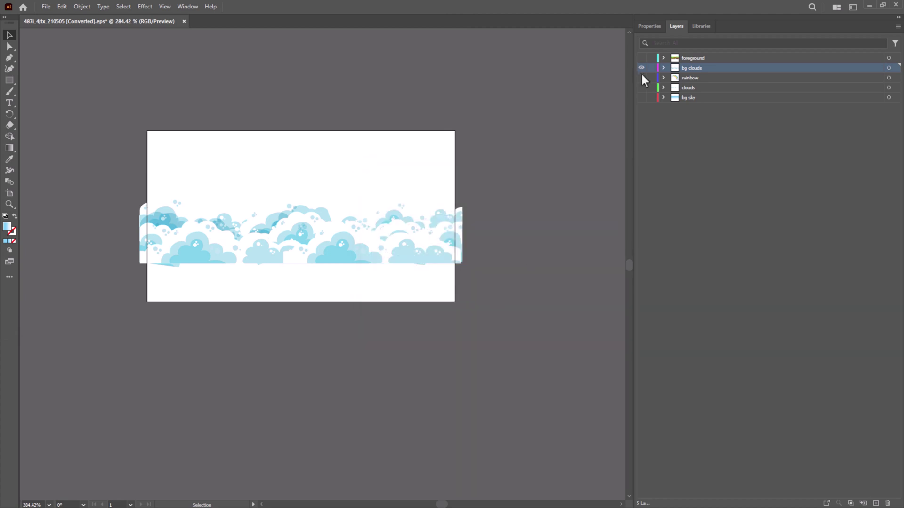
- Hide the bg clouds layer and show the foreground layer
left_click(641, 68)
left_click(642, 58)
left_click(46, 6)
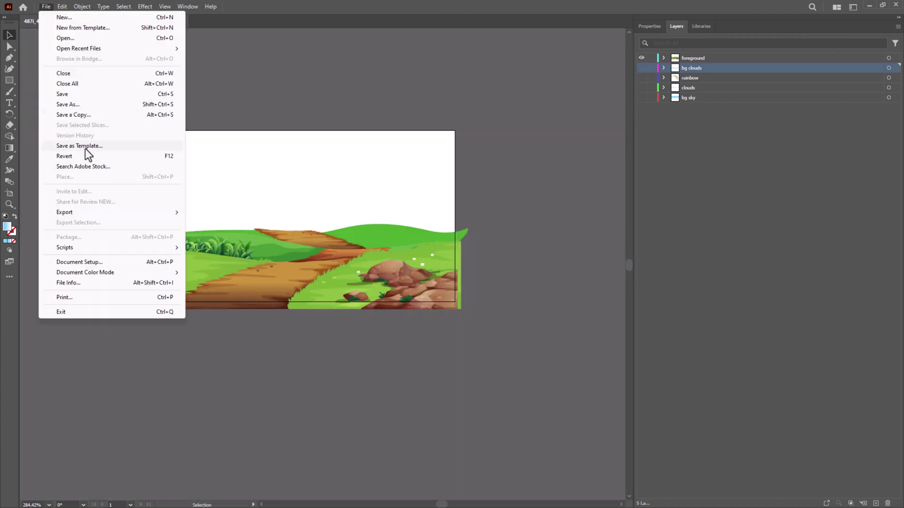
mouse_move(137, 213)
left_click(241, 223)
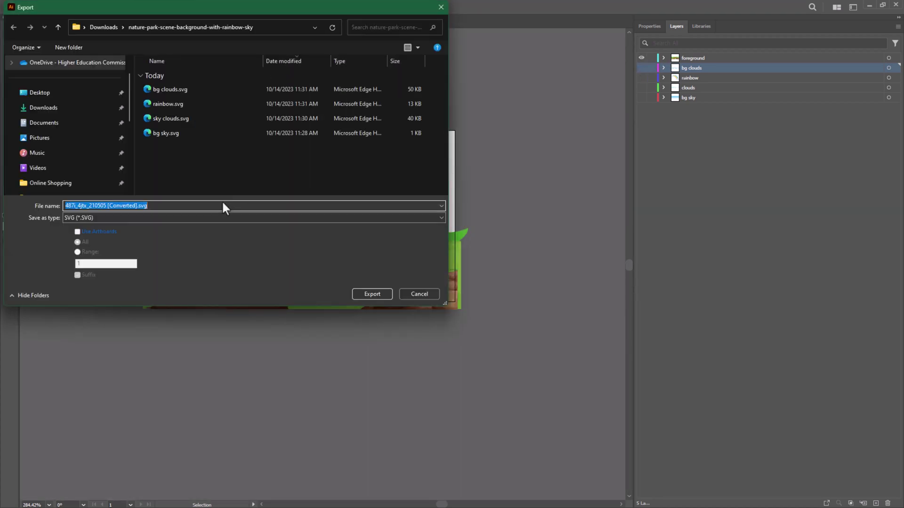
left_click(367, 294)
key("Return")
- Select the foreground layer and export it as an SVG named "foreground" with the same SVG options
left_click(690, 59)
left_click(46, 6)
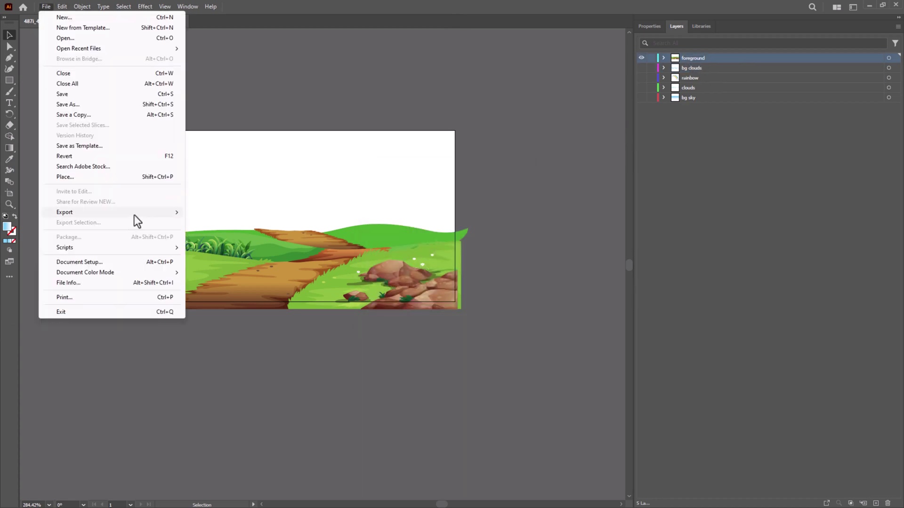
mouse_move(134, 215)
left_click(198, 218)
type("foreground")
key("Return")
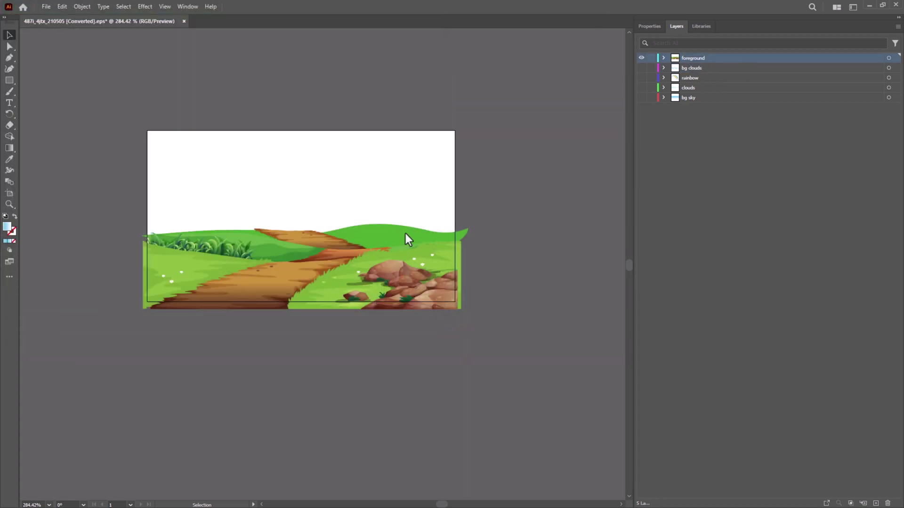
left_click(465, 289)
- Switch to File Explorer, bring sky clouds.svg into the Cartoon Animator 5 stage as a Prop, and return from the composer to the stage
key("alt+Tab")
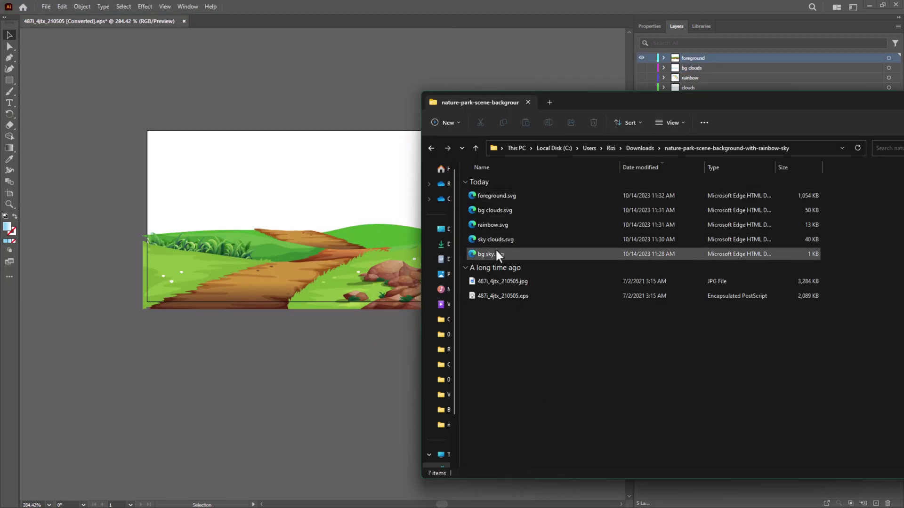
left_click(485, 252, "ctrl")
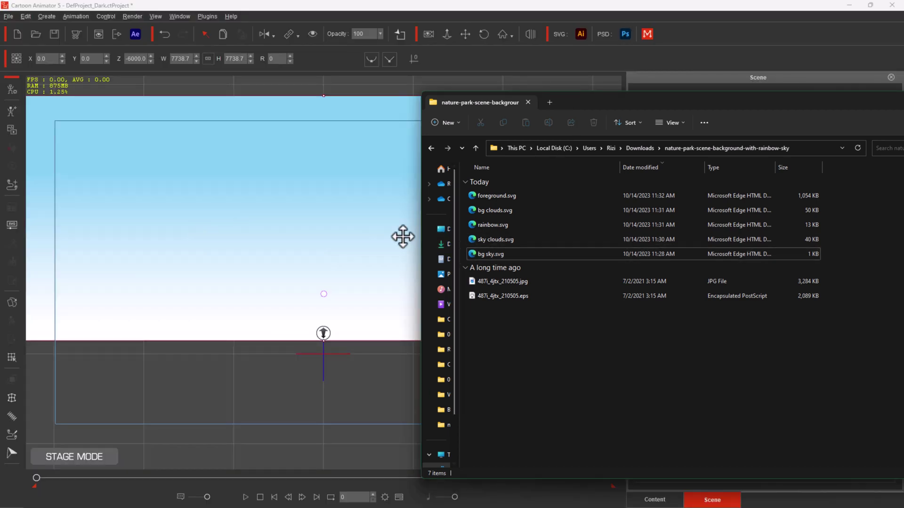
left_click(503, 241)
left_click_drag(490, 241, 196, 409)
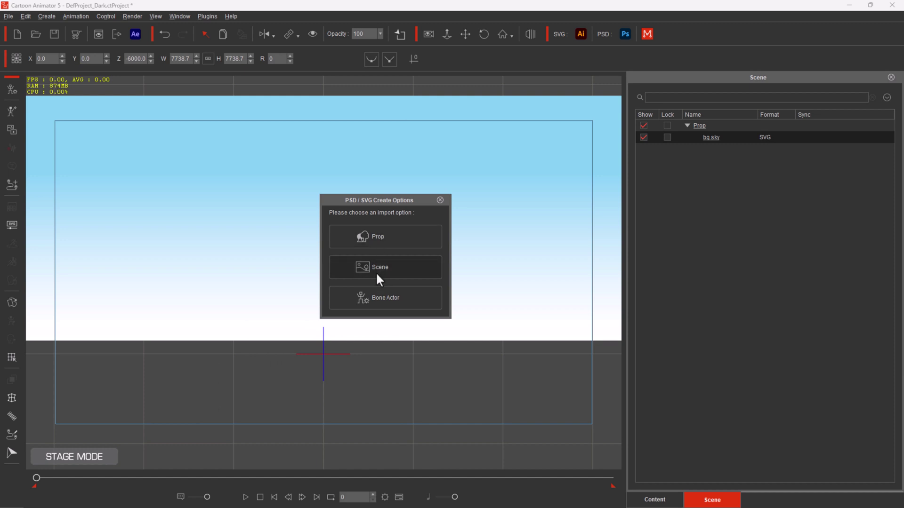
left_click(385, 238)
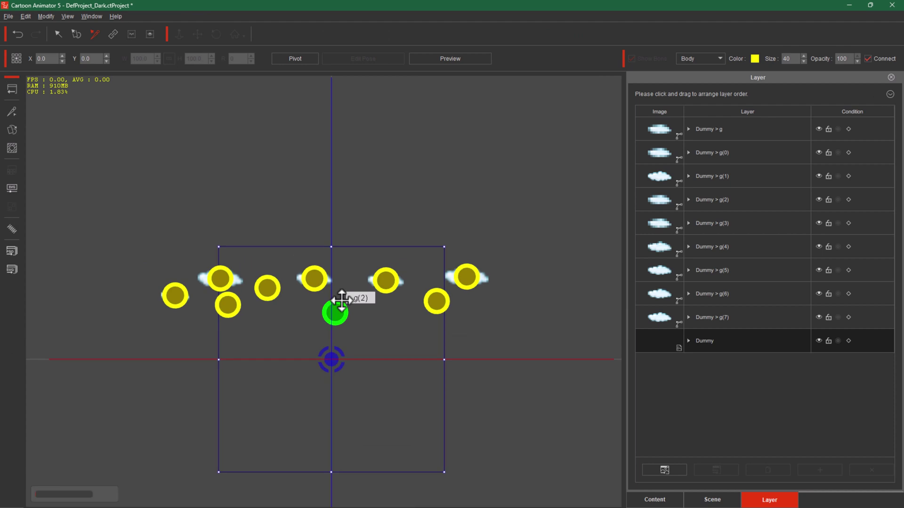
left_click(11, 90)
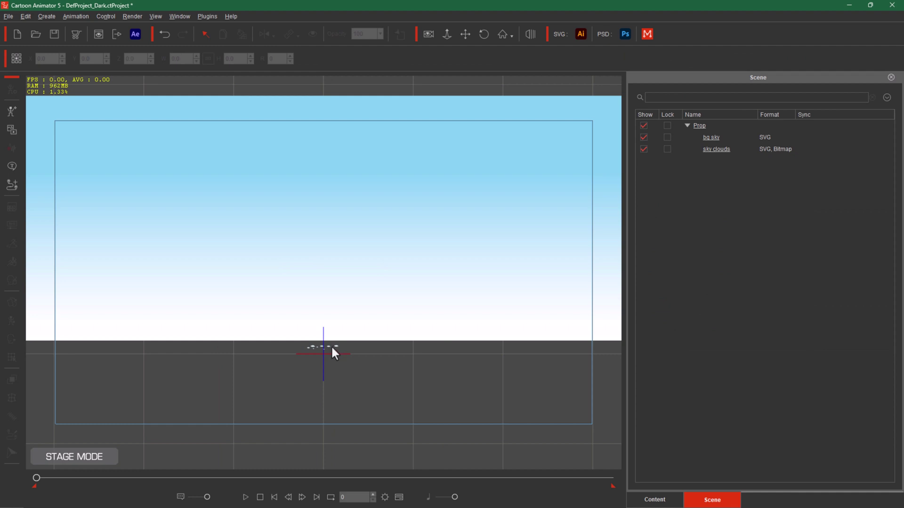
- Enlarge the sky clouds prop proportionally to about 1429 in W and H and move it up the sky to about Y 100
left_click(716, 150)
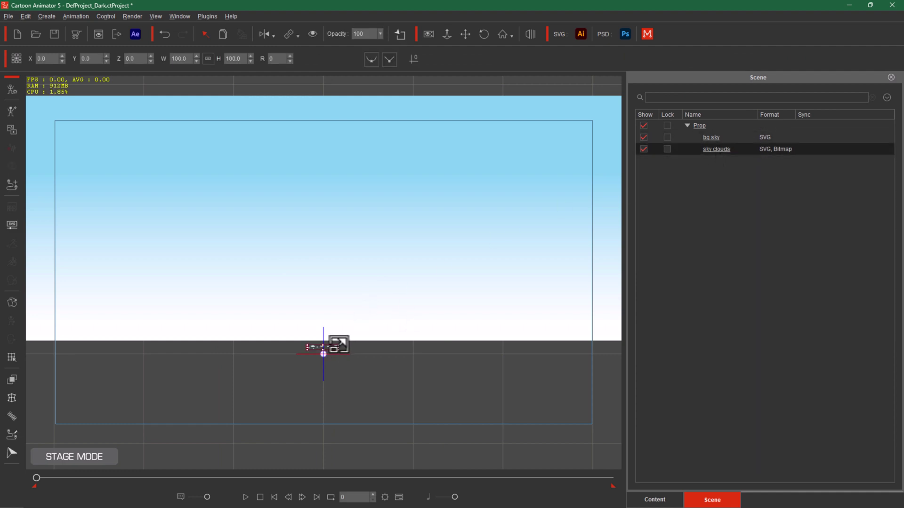
left_click_drag(339, 347, 536, 191)
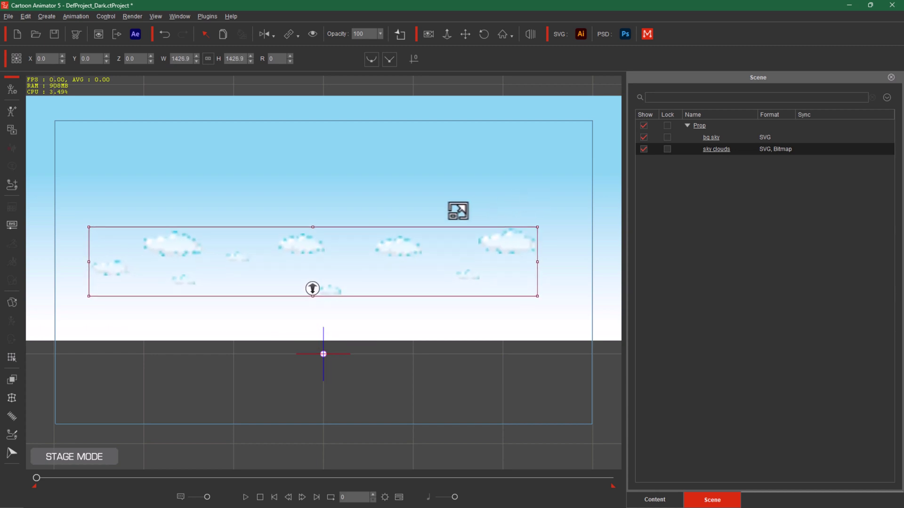
left_click_drag(289, 194, 299, 142)
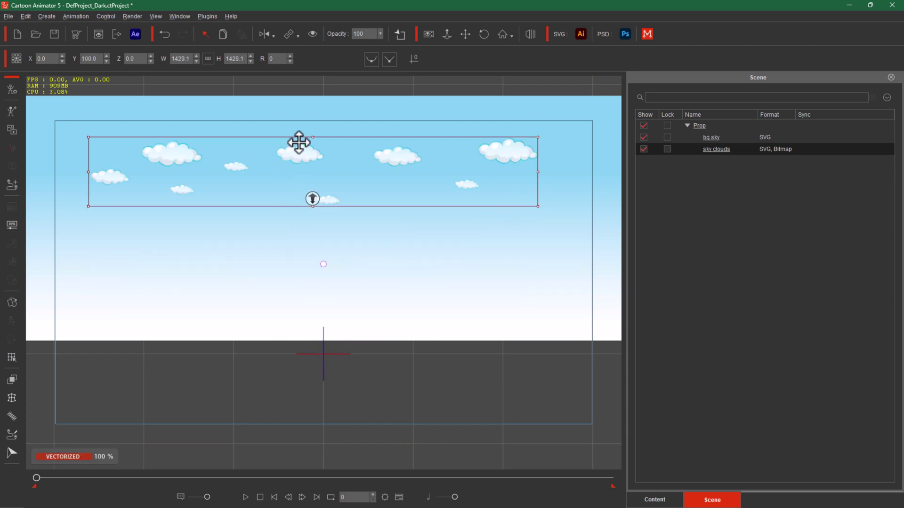
left_click(419, 400)
- Bring rainbow.svg from File Explorer into the Cartoon Animator 5 stage as a Prop and enlarge it proportionally to about 2036 in W and H
key("alt+Tab")
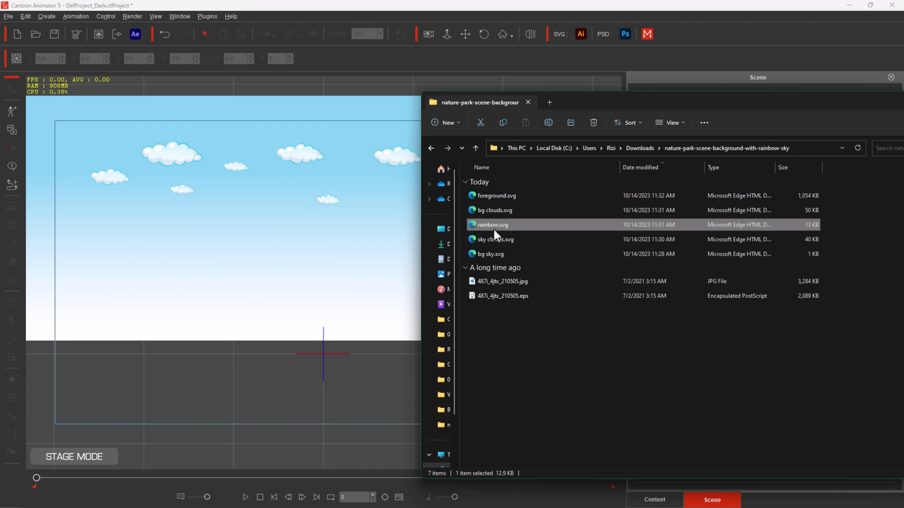
left_click_drag(494, 224, 207, 359)
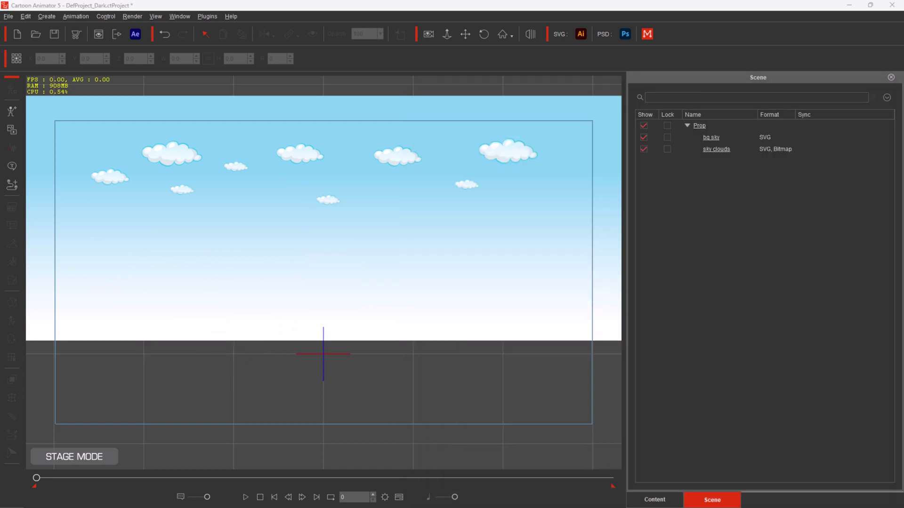
left_click(299, 249)
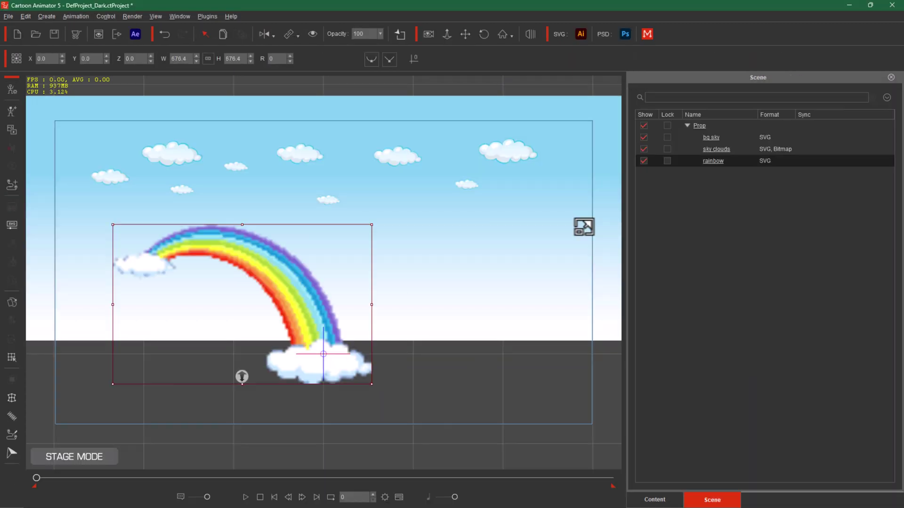
- Bring bg clouds.svg from File Explorer onto the stage as a Prop and raise it to about Y 100
key("alt+Tab")
left_click_drag(492, 222, 145, 398)
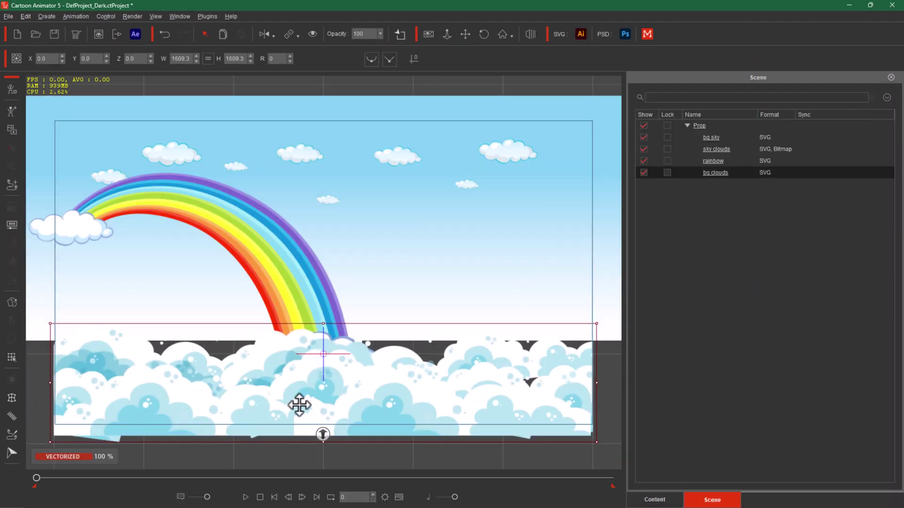
left_click_drag(299, 404, 298, 310)
- Bring foreground.svg from File Explorer onto the stage as a Prop and enlarge it proportionally to about 2989 in W and H
key("alt+Tab")
left_click_drag(492, 231, 466, 268)
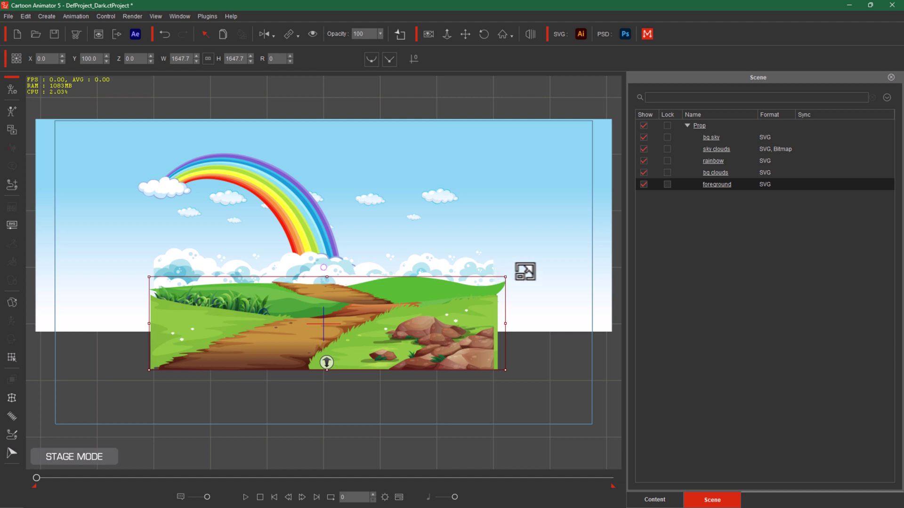
left_click_drag(518, 269, 652, 269)
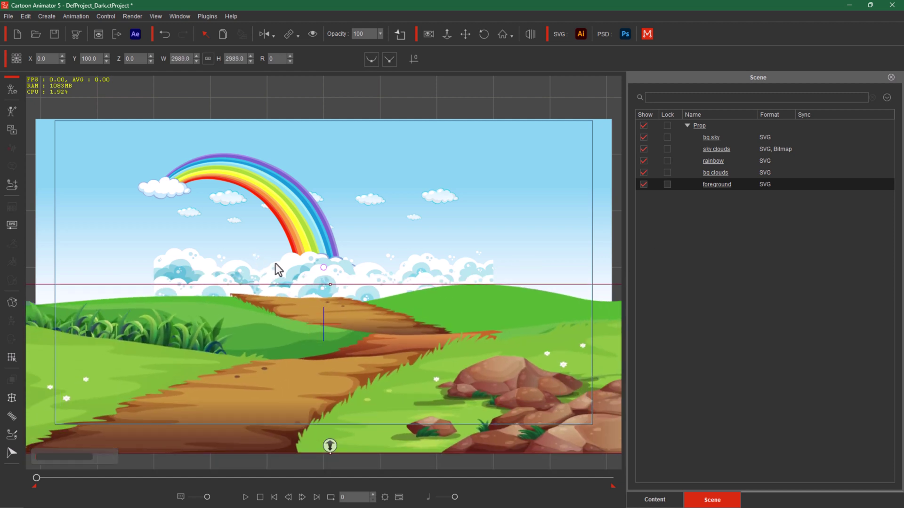
- Enlarge the bg clouds prop proportionally to about 2877 and the sky clouds prop to about 2719 in W and H
left_click(750, 173)
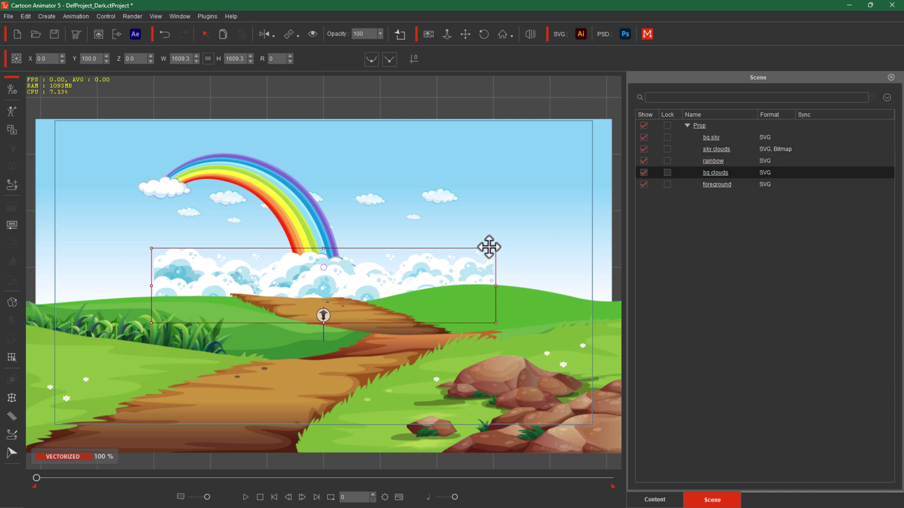
left_click_drag(494, 246, 522, 227)
left_click(230, 199)
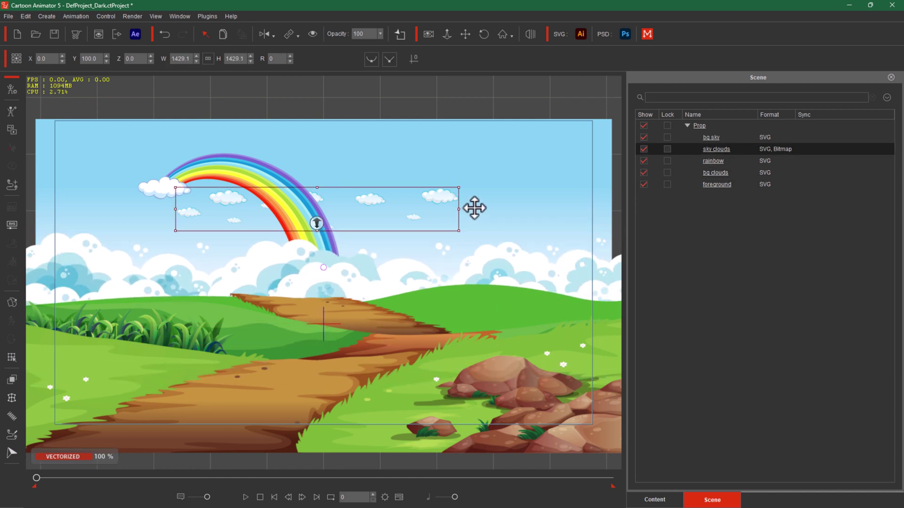
left_click_drag(460, 185, 633, 170)
- Enlarge the rainbow prop proportionally to about 2507 in W and H
left_click(712, 161)
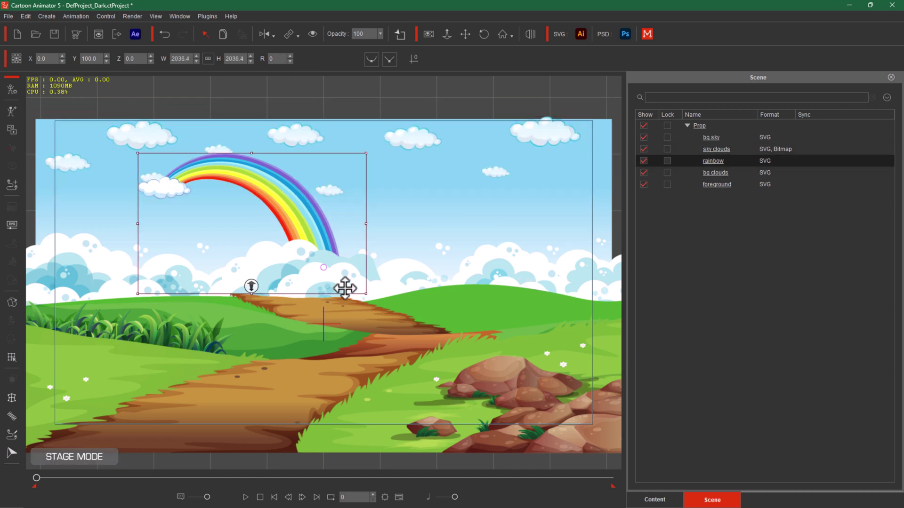
left_click_drag(366, 293, 360, 322)
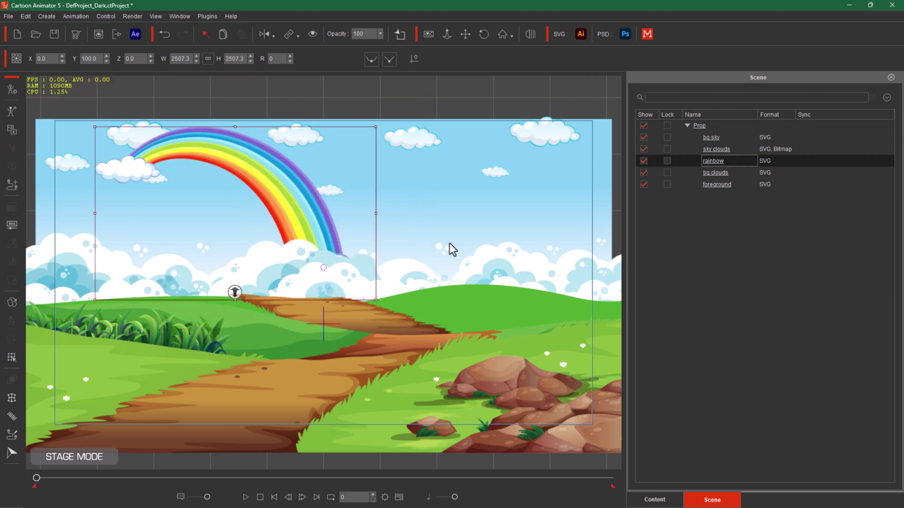
left_click(471, 273)
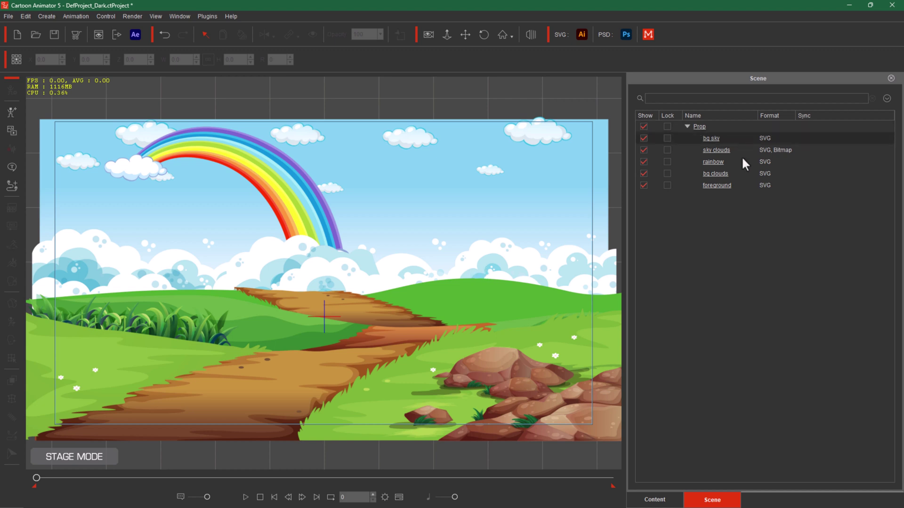
- Hide and show the foreground prop again to check it as a separate layer, leaving nothing selected
left_click(643, 185)
left_click(643, 185)
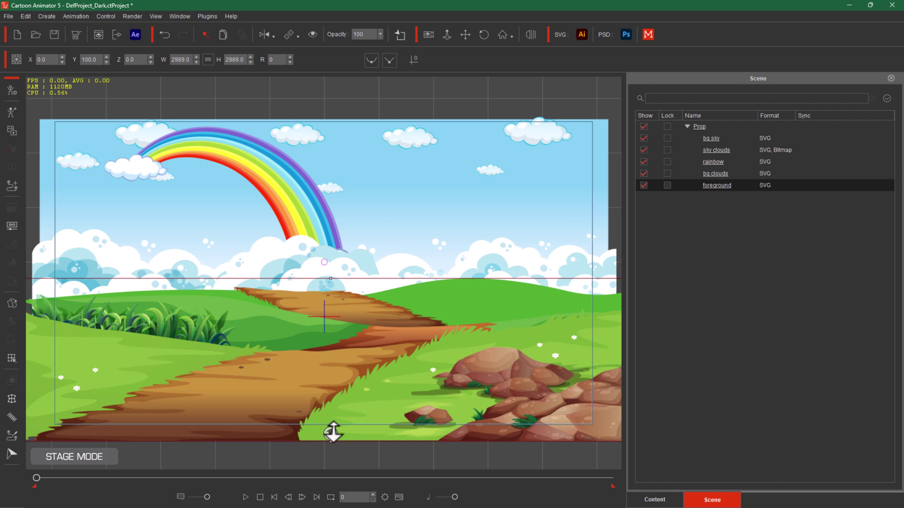
left_click(683, 243)
left_click(486, 94)
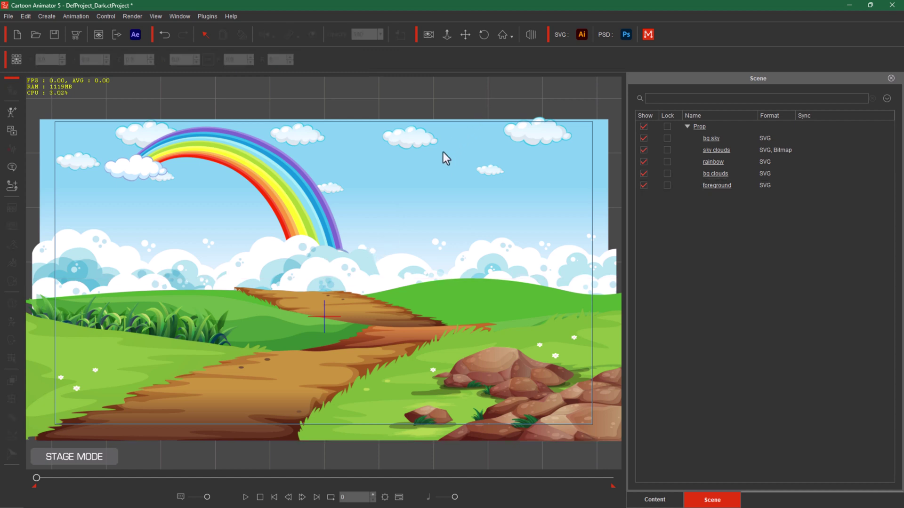
- Lower the opacity of the sky clouds prop to about 58 and the bg clouds prop to about 80
left_click(420, 143)
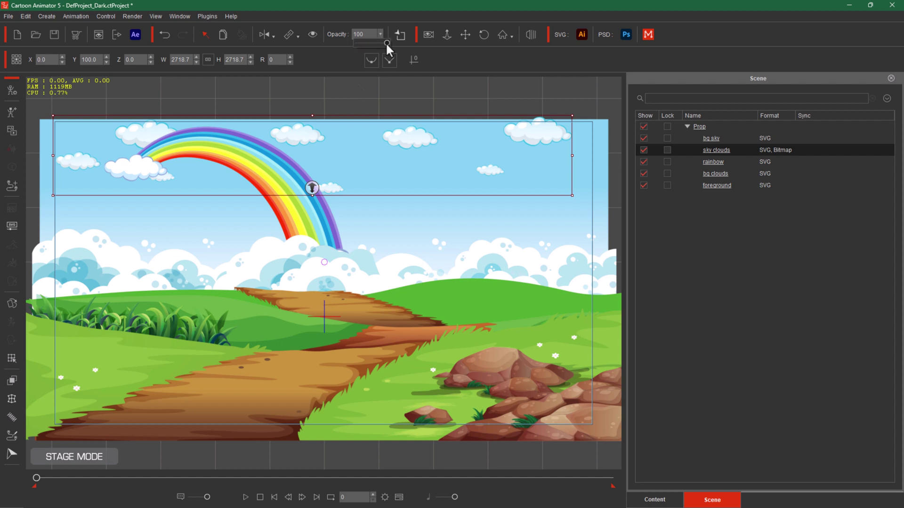
left_click_drag(385, 42, 370, 45)
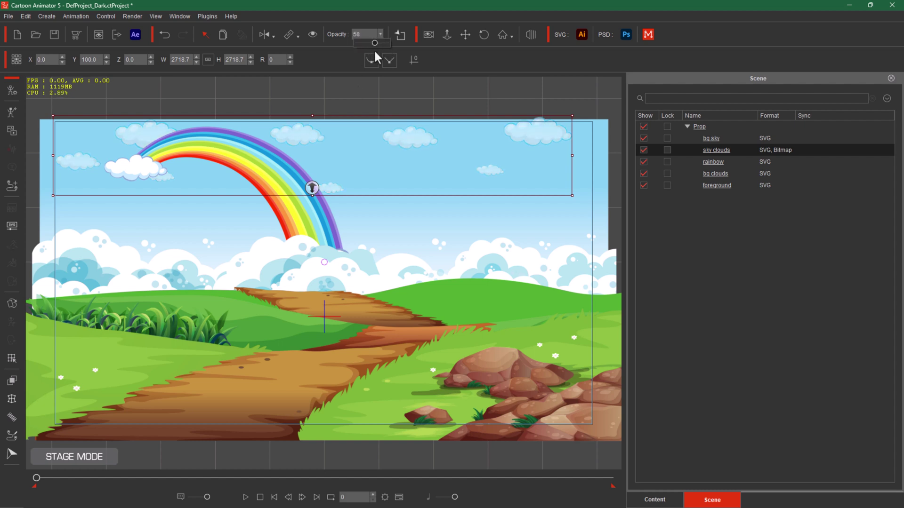
left_click(474, 268)
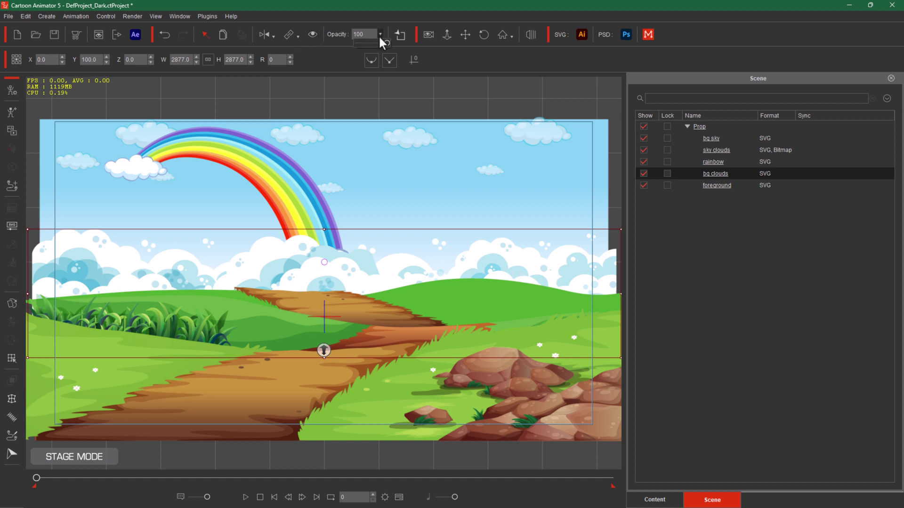
mouse_move(388, 43)
left_mouse_down()
mouse_move(375, 46)
mouse_move(383, 47)
left_mouse_up()
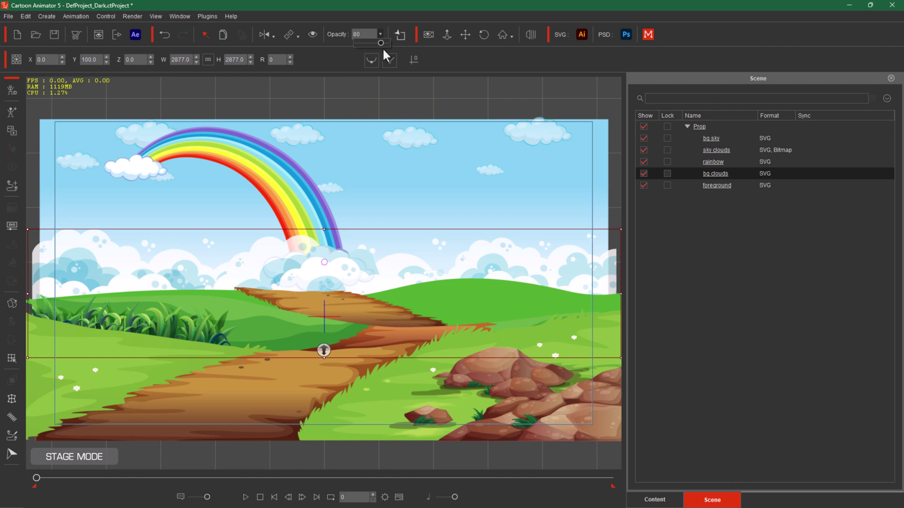
- Bring the rainbow prop forward in depth to about Z 66 and lower its opacity to about 76
left_click(708, 163)
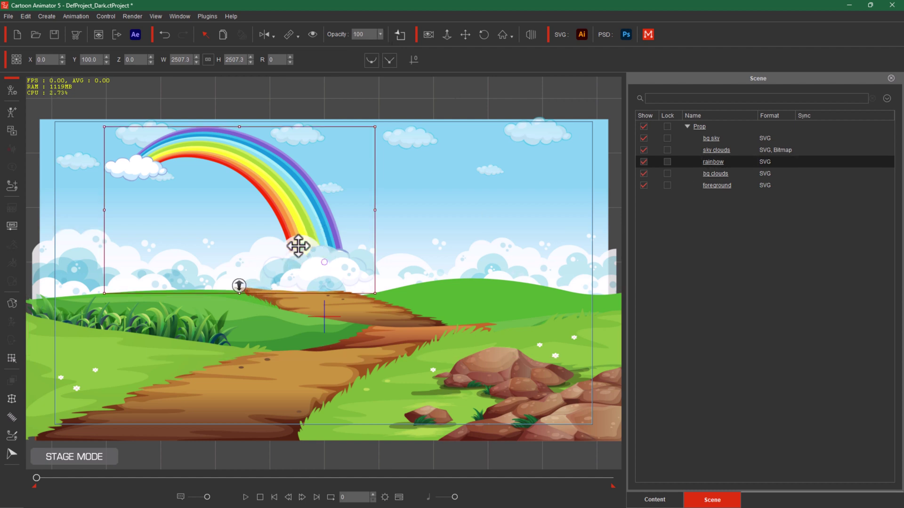
left_click_drag(240, 288, 244, 299)
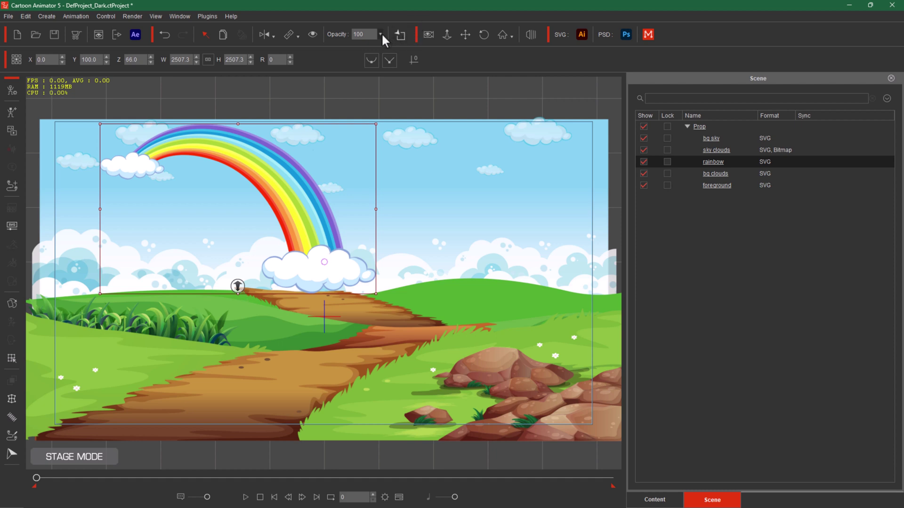
left_click_drag(387, 43, 380, 43)
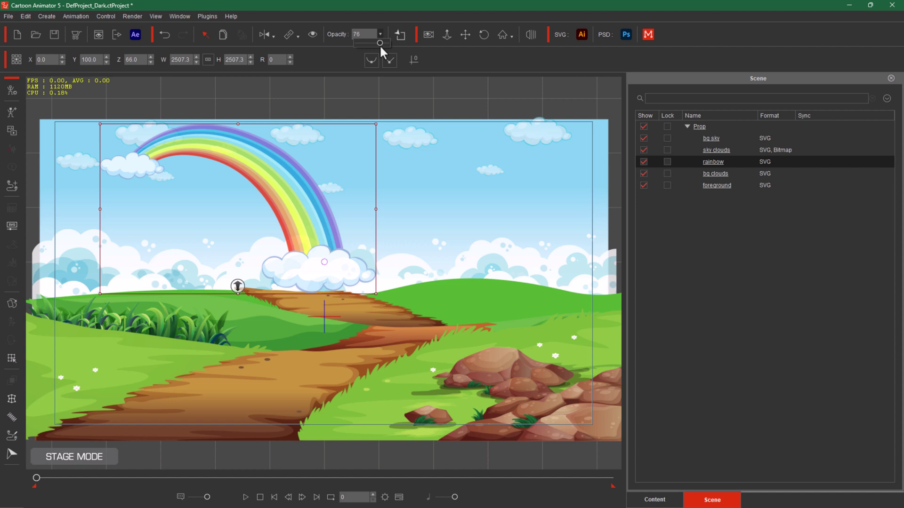
left_click(417, 89)
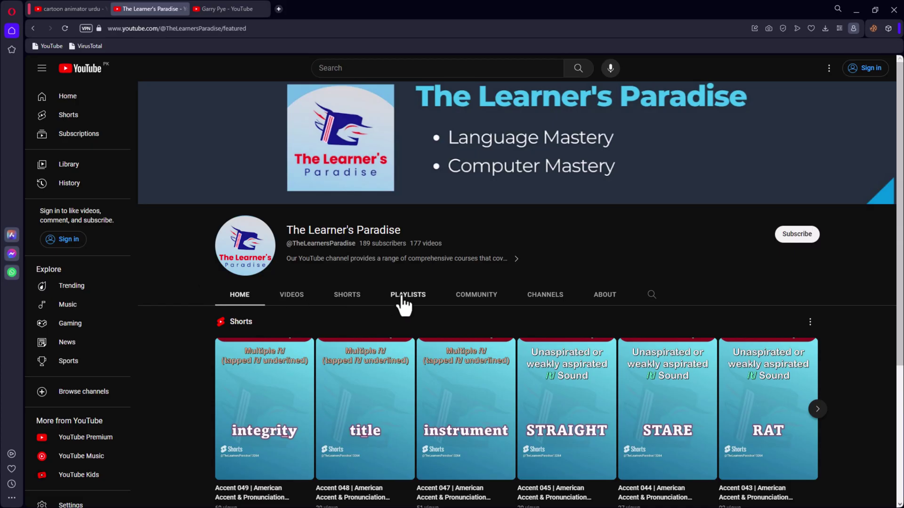
- In the browser, view The Learner's Paradise channel's playlists and open "Very Short Tips and Tricks for Cartoon Animator"
left_click(402, 299)
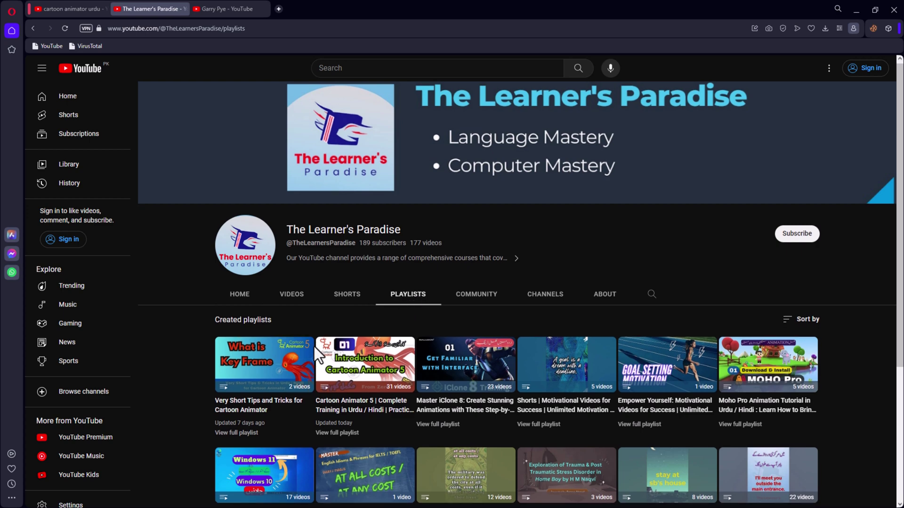
scroll(257, 325, "down", 2)
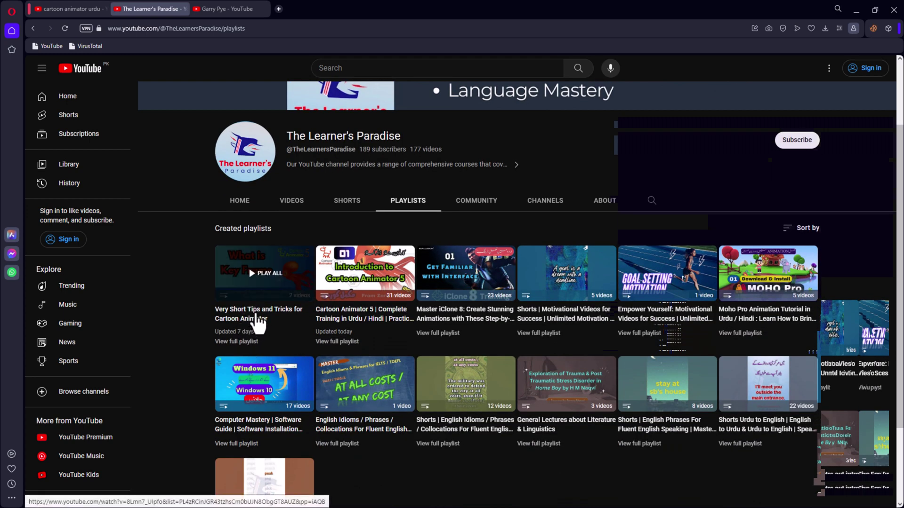
left_click(258, 324)
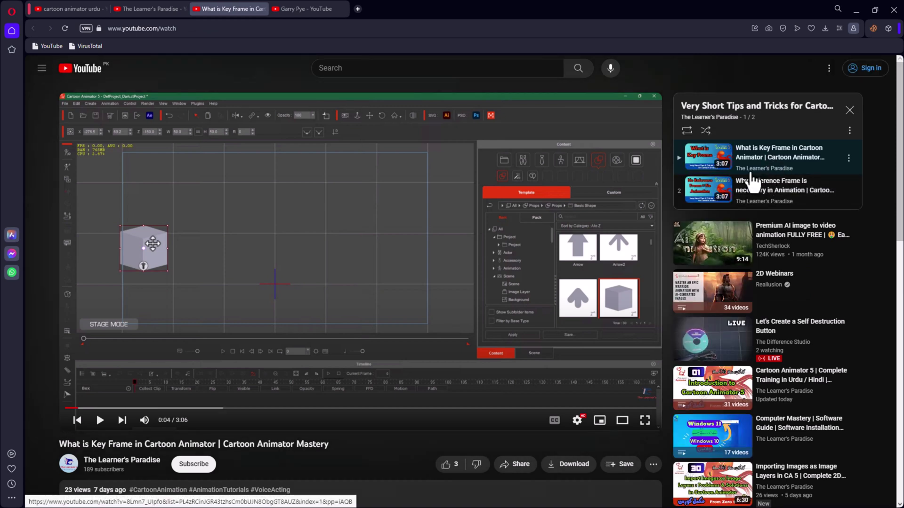
- Open the channel's Cartoon Animator 5 complete training playlist in a separate tab, then return to the key frame video
left_click(156, 10)
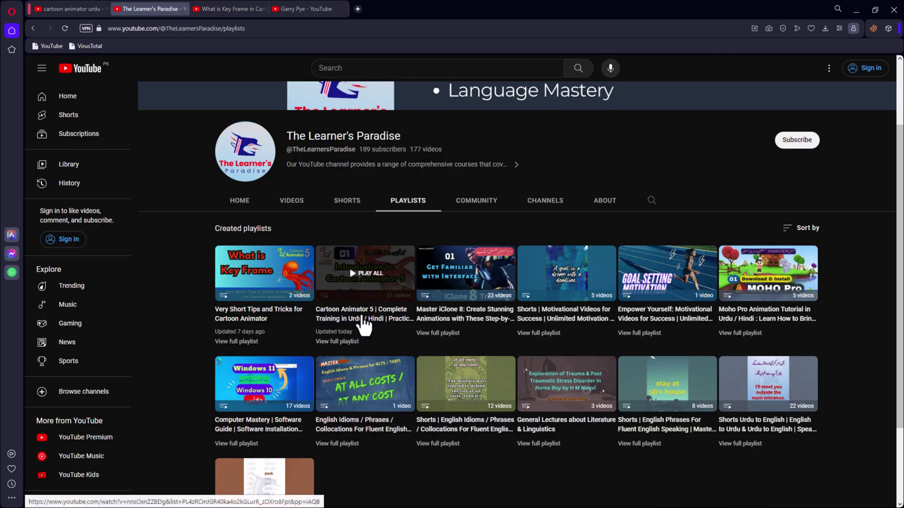
middle_click(364, 325)
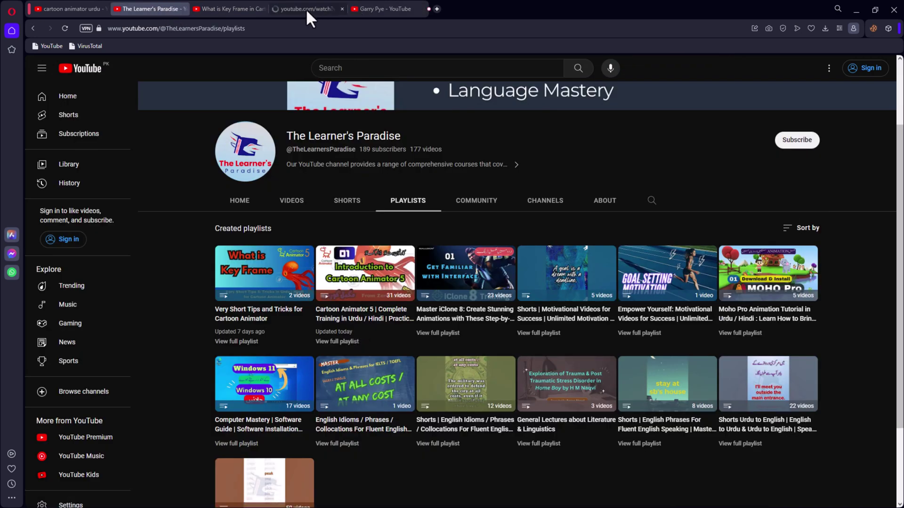
left_click(306, 8)
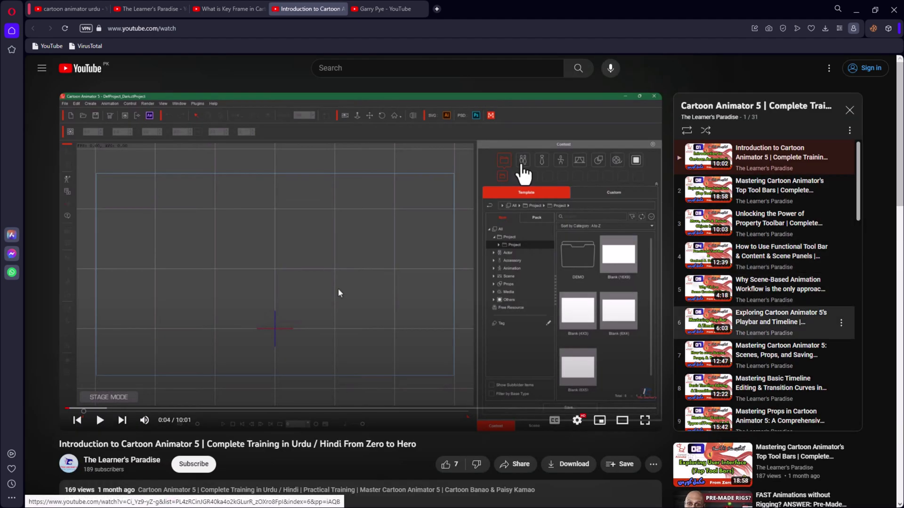
left_click(222, 10)
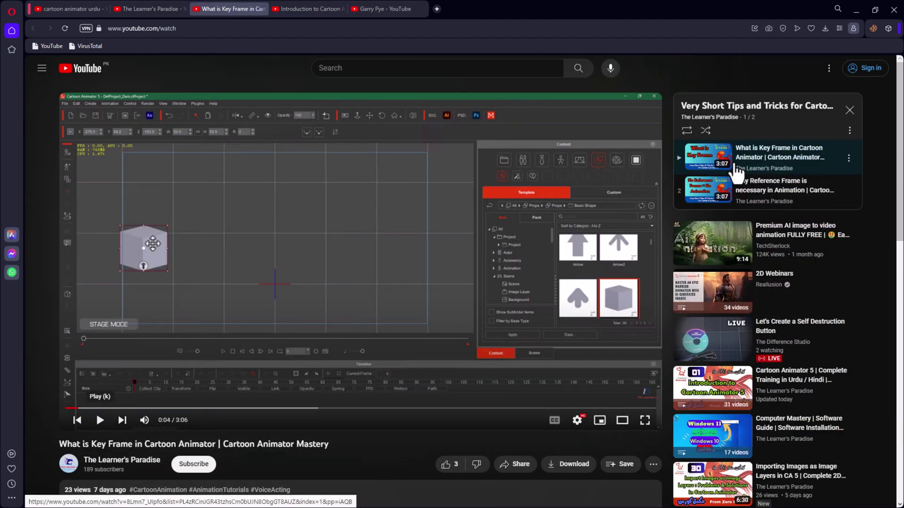